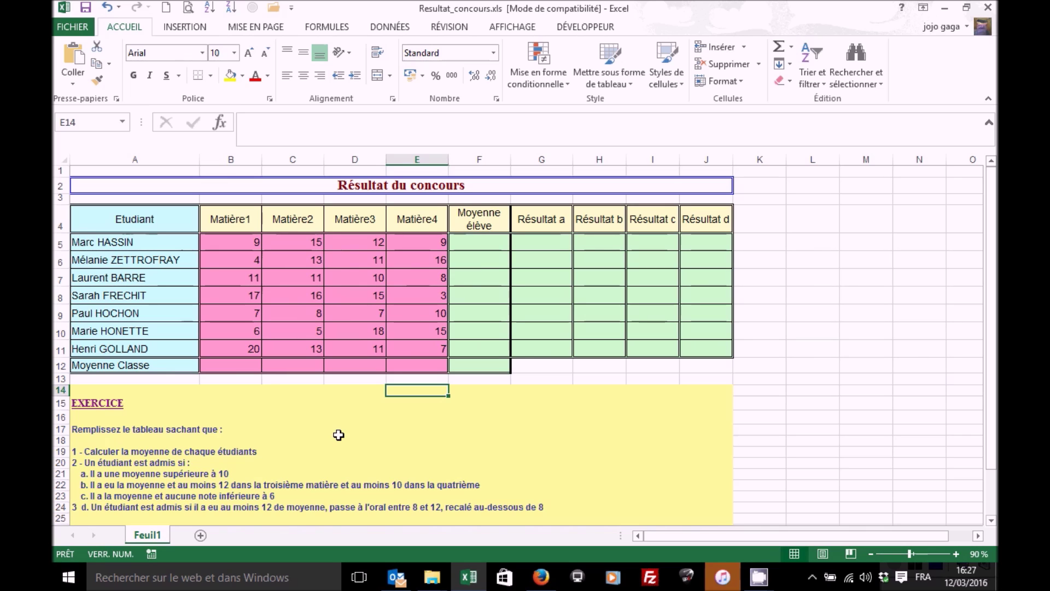
# Calculate the Matière1 class average in B12 with =MOYENNE(B5:B11).
pyautogui.click(239, 365)
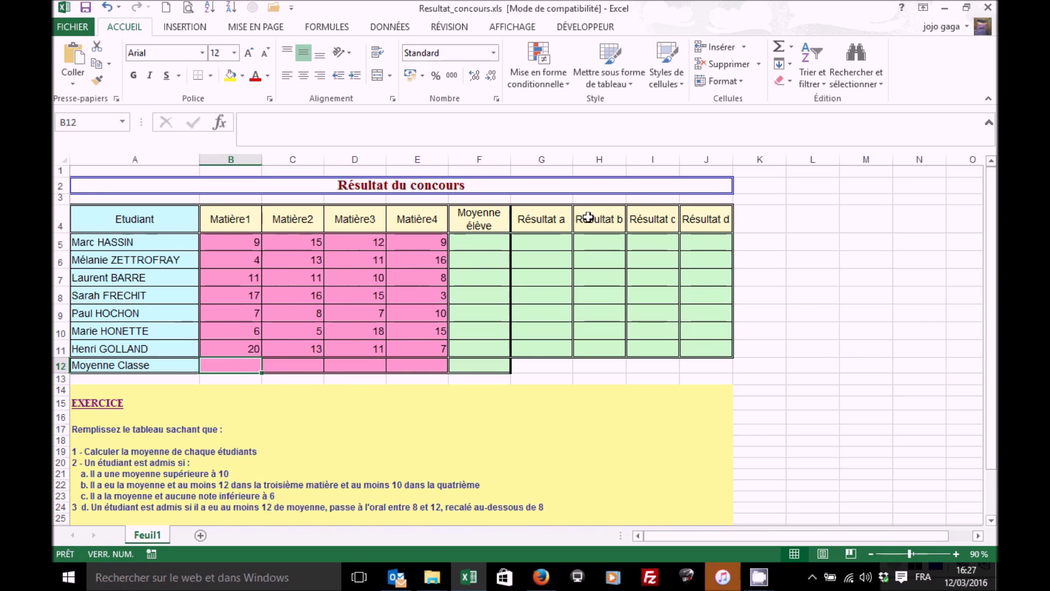
pyautogui.click(794, 51)
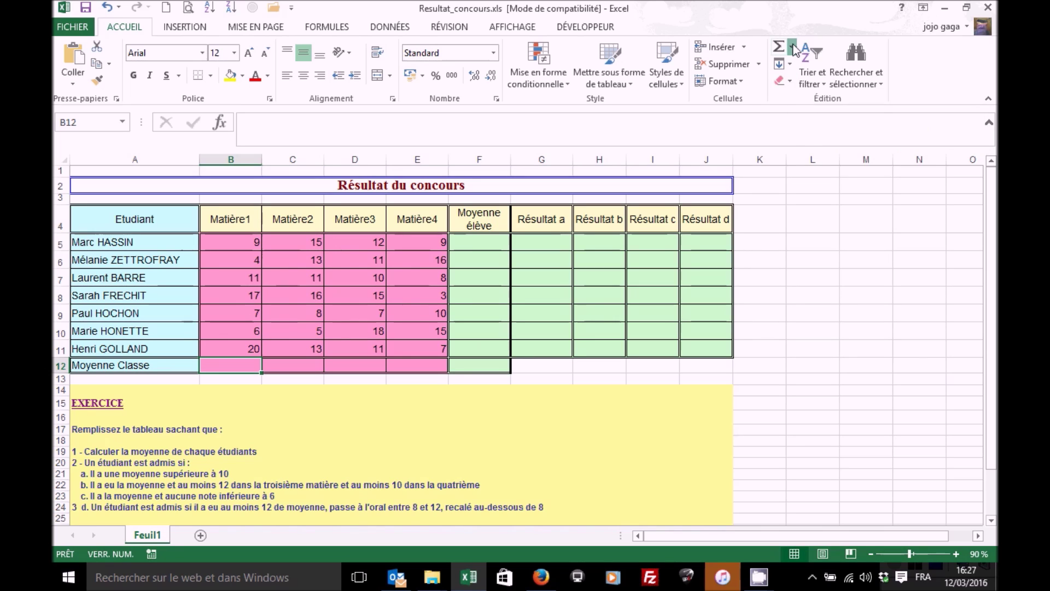
pyautogui.click(800, 86)
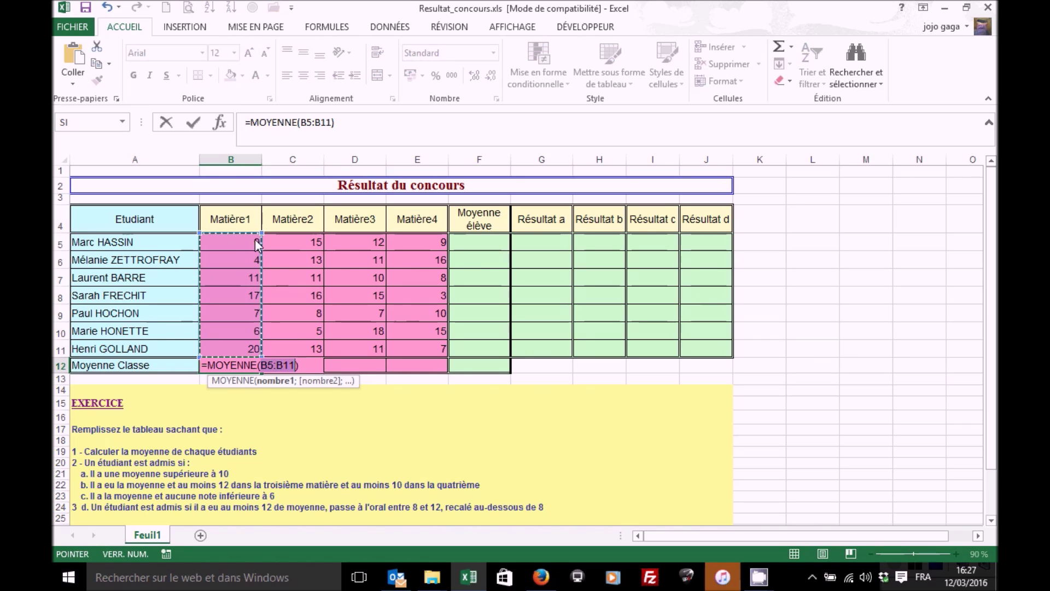
pyautogui.press('Return')
# Format the Matière1 class average in B12 to two decimal places.
pyautogui.click(244, 366)
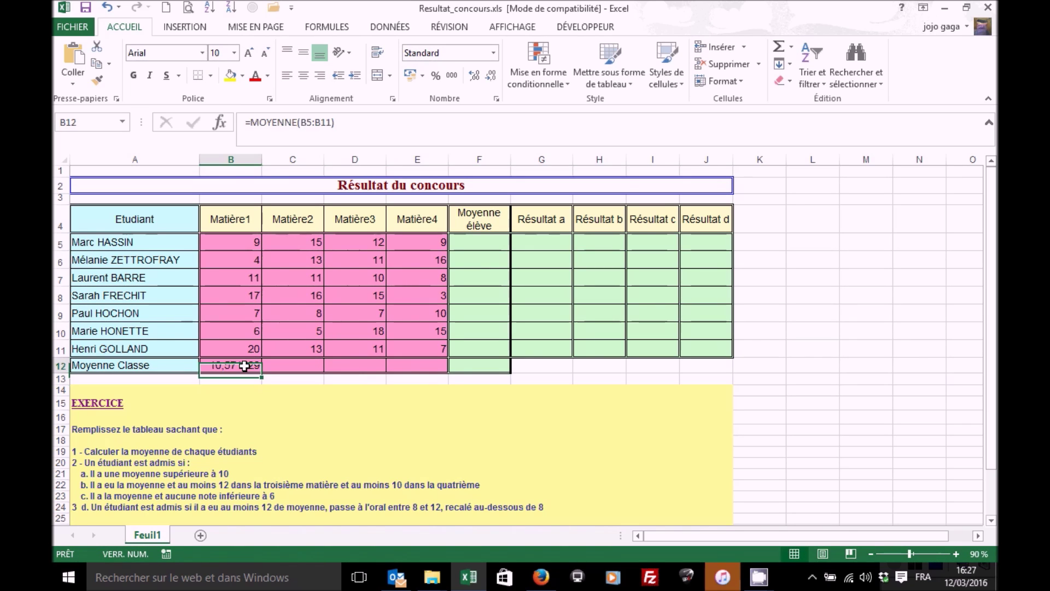
pyautogui.click(493, 75)
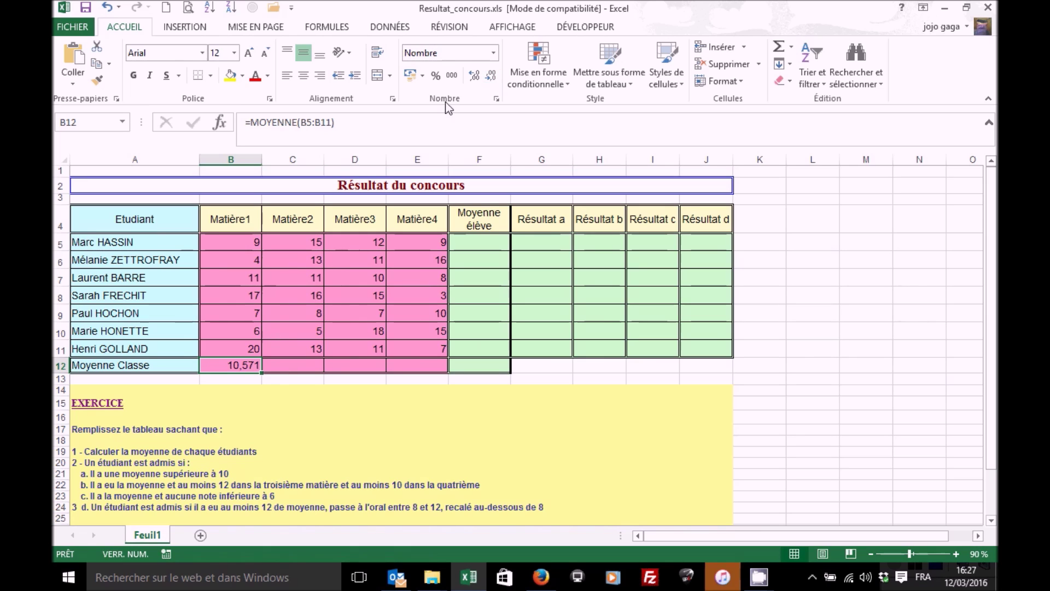
pyautogui.click(490, 77)
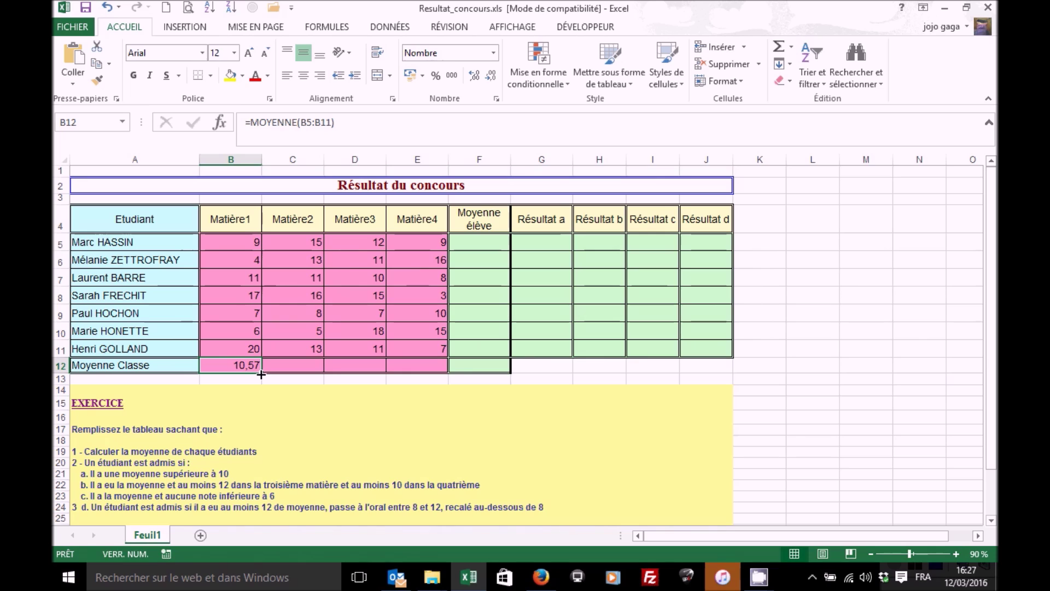
# Fill the class average formula from B12 across to F12, copying the values without the formatting.
pyautogui.moveTo(261, 375); pyautogui.dragTo(499, 369)
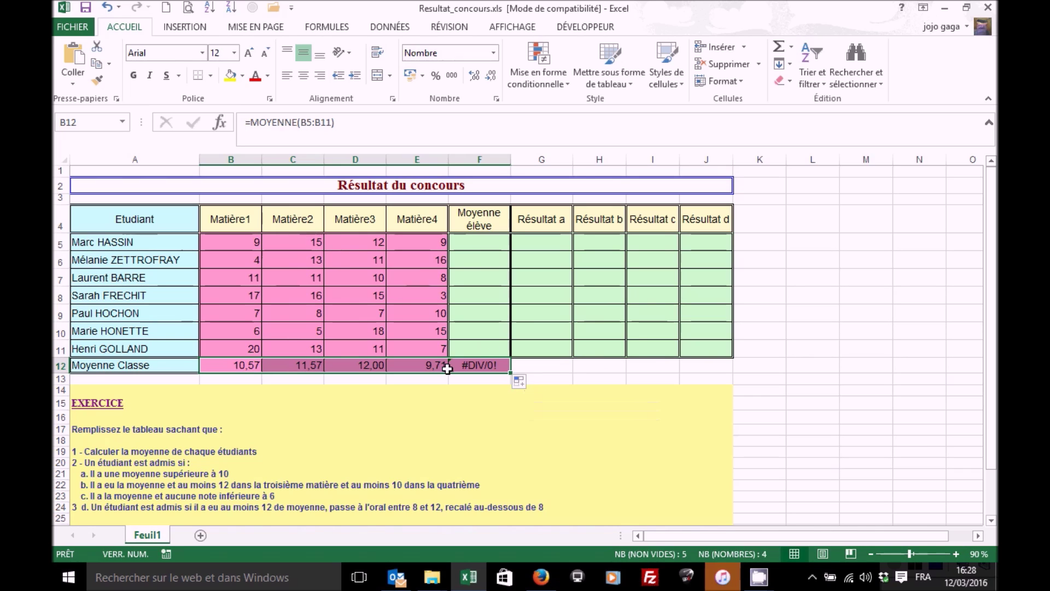
pyautogui.click(486, 388)
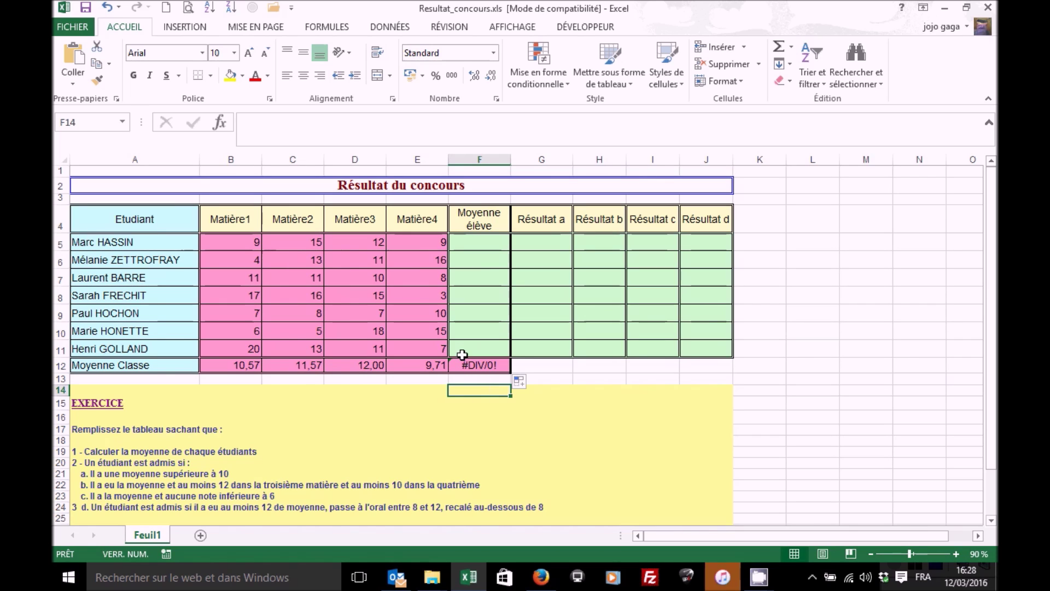
pyautogui.click(531, 385)
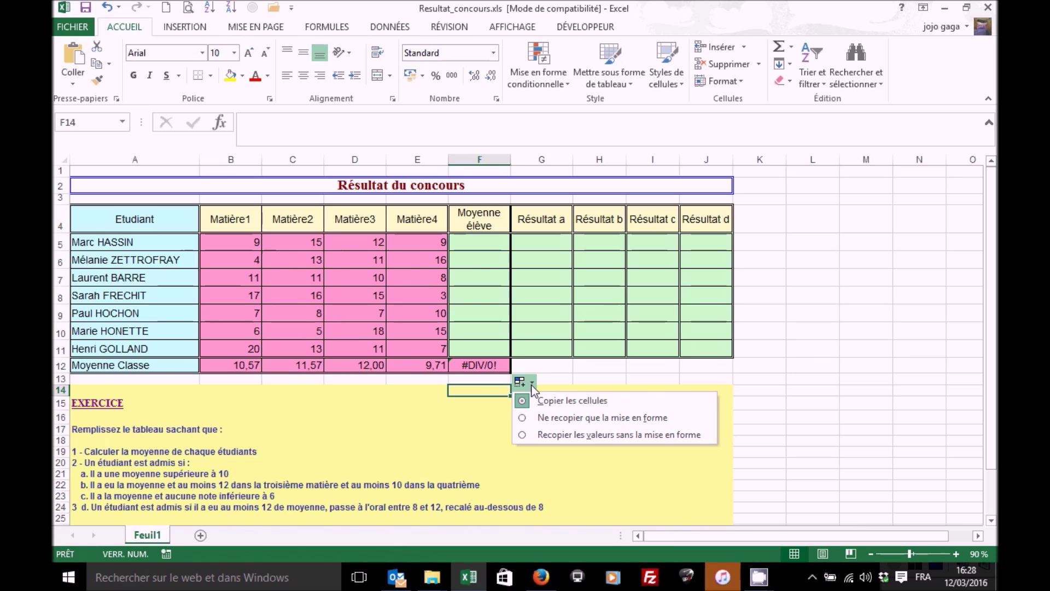
pyautogui.click(524, 435)
pyautogui.click(570, 371)
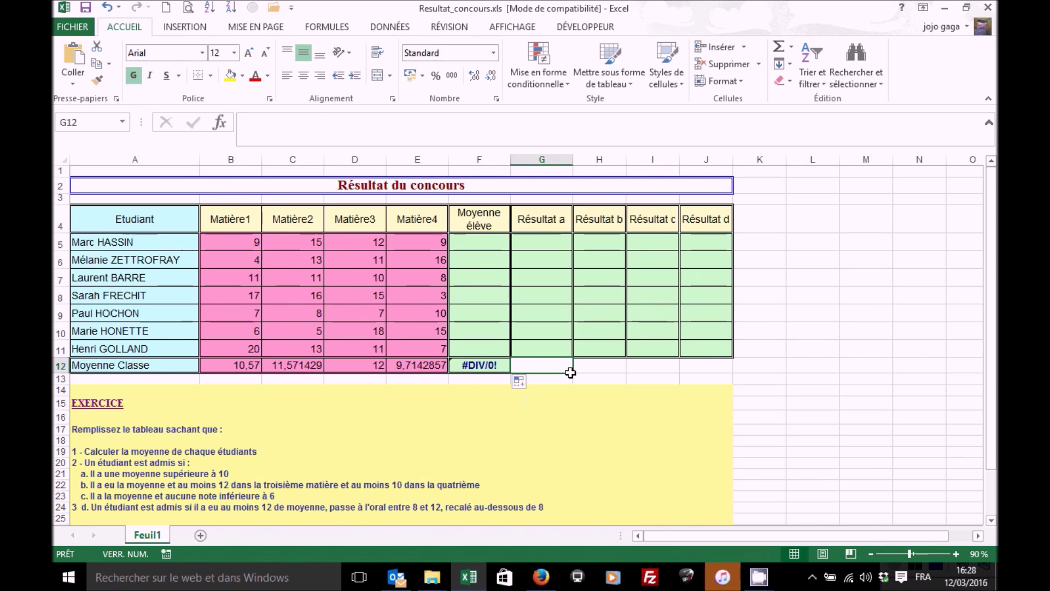
# Format the class averages in B12:E12 to two decimal places.
pyautogui.moveTo(255, 365); pyautogui.dragTo(414, 361)
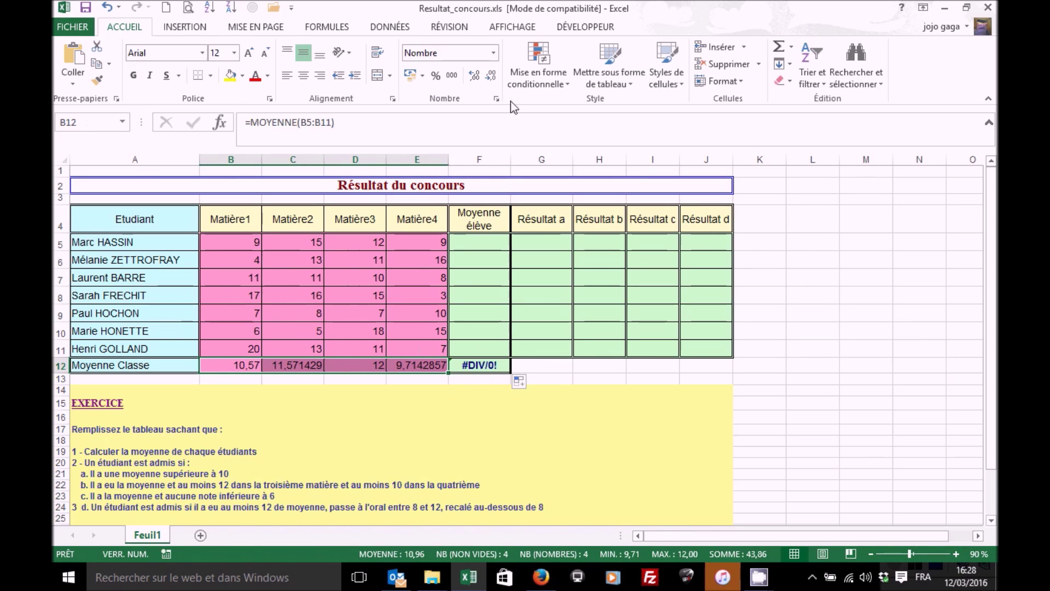
pyautogui.click(491, 76)
pyautogui.click(492, 77)
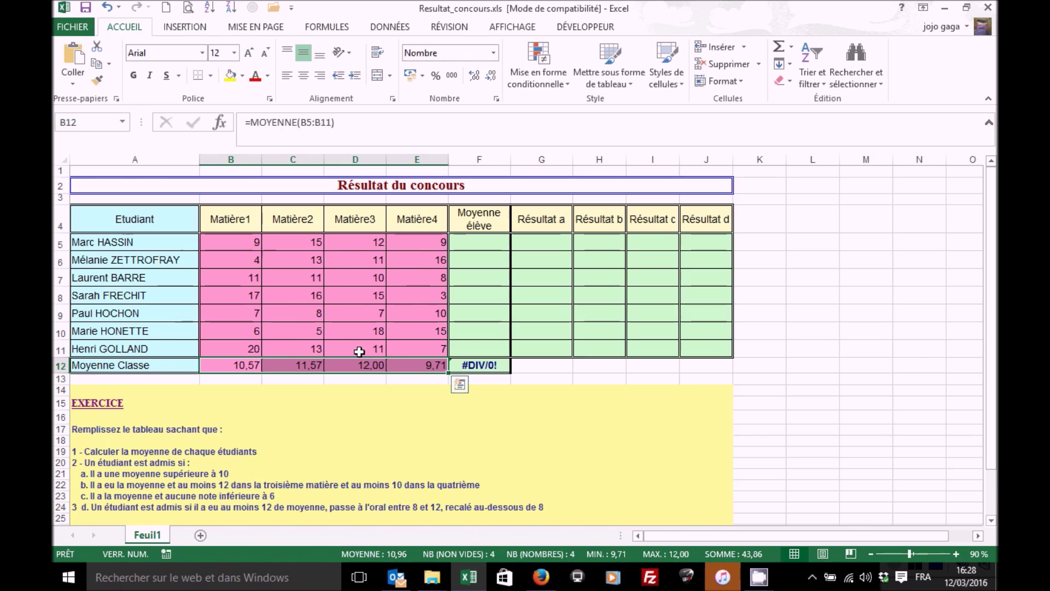
# Calculate the first student's average in F5 with =MOYENNE(B5:E5) and fill it down to F11 without the formatting.
pyautogui.click(485, 247)
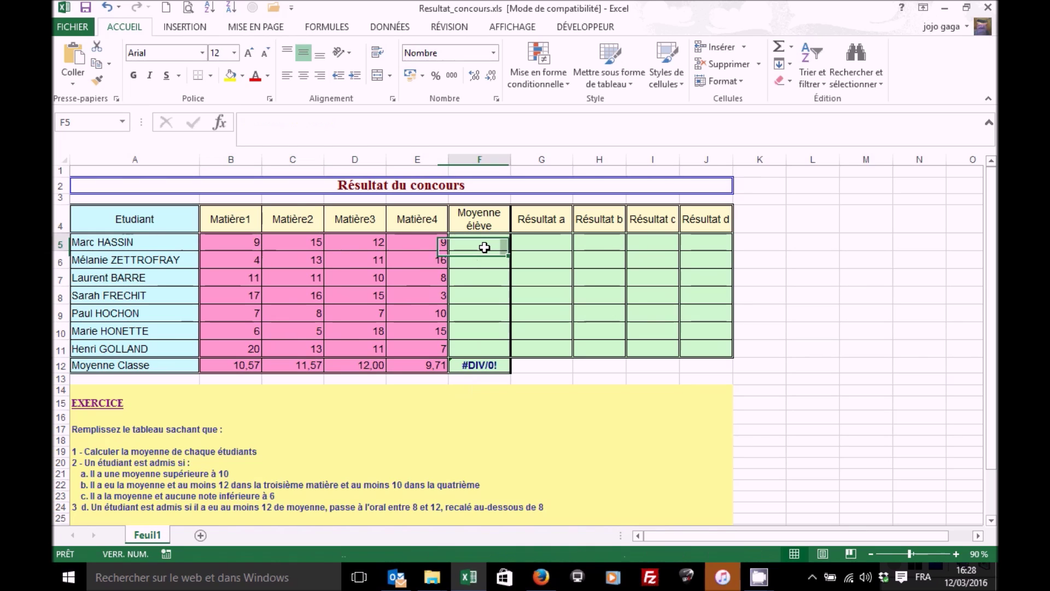
pyautogui.click(793, 52)
pyautogui.click(796, 83)
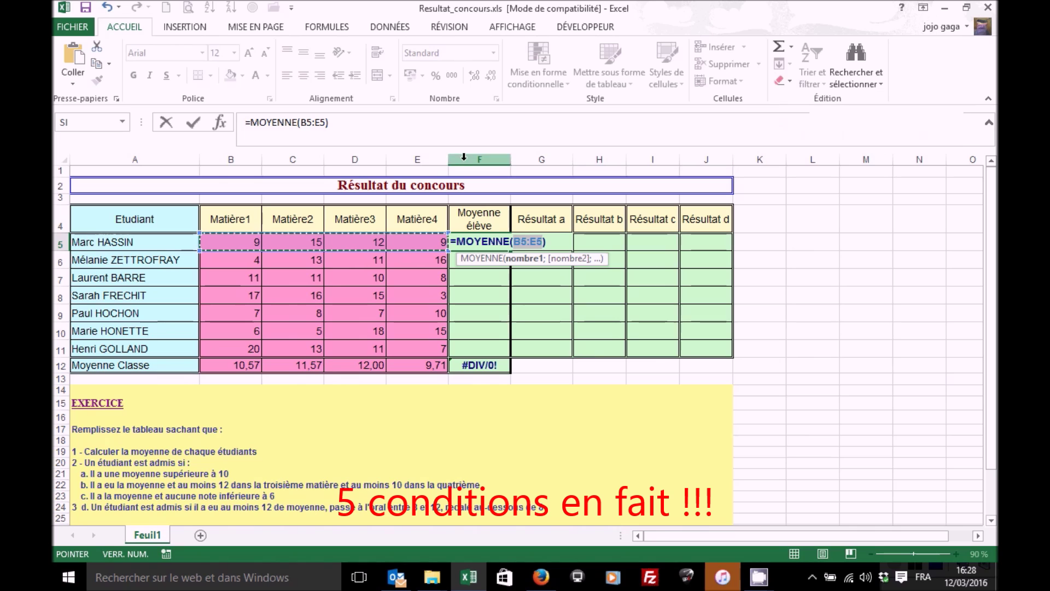
pyautogui.click(199, 125)
pyautogui.moveTo(510, 250); pyautogui.dragTo(506, 361)
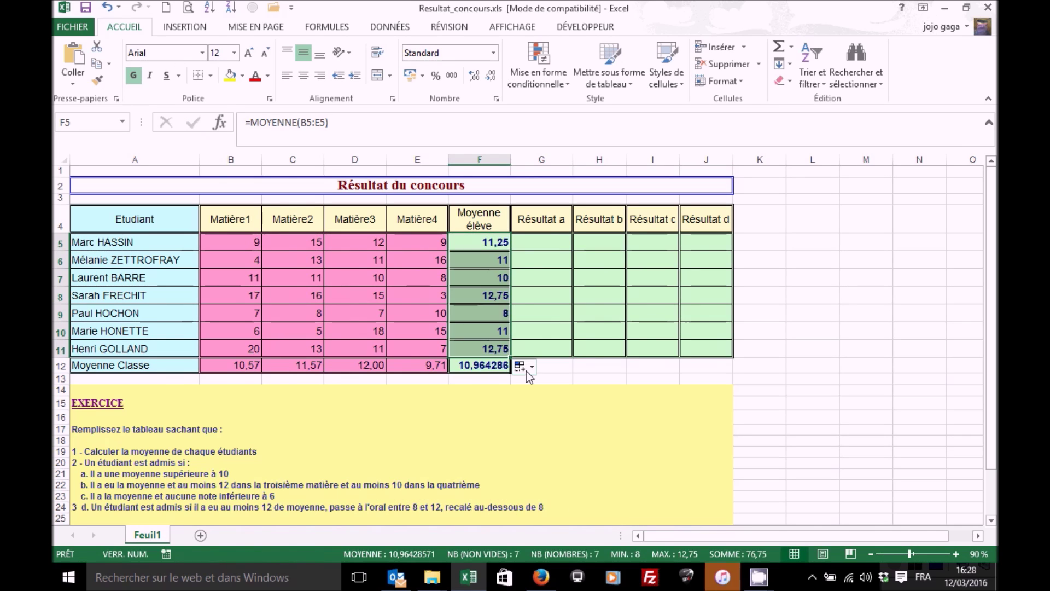
pyautogui.click(529, 367)
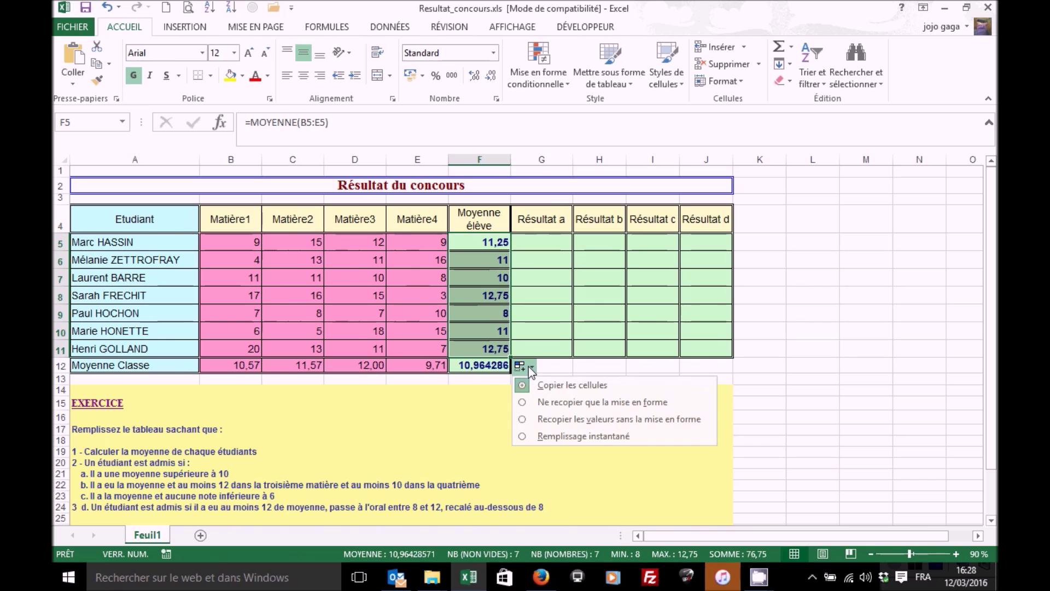
pyautogui.click(535, 422)
# Format the Moyenne élève column, F5:F12 including the class average, to two decimal places.
pyautogui.click(476, 76)
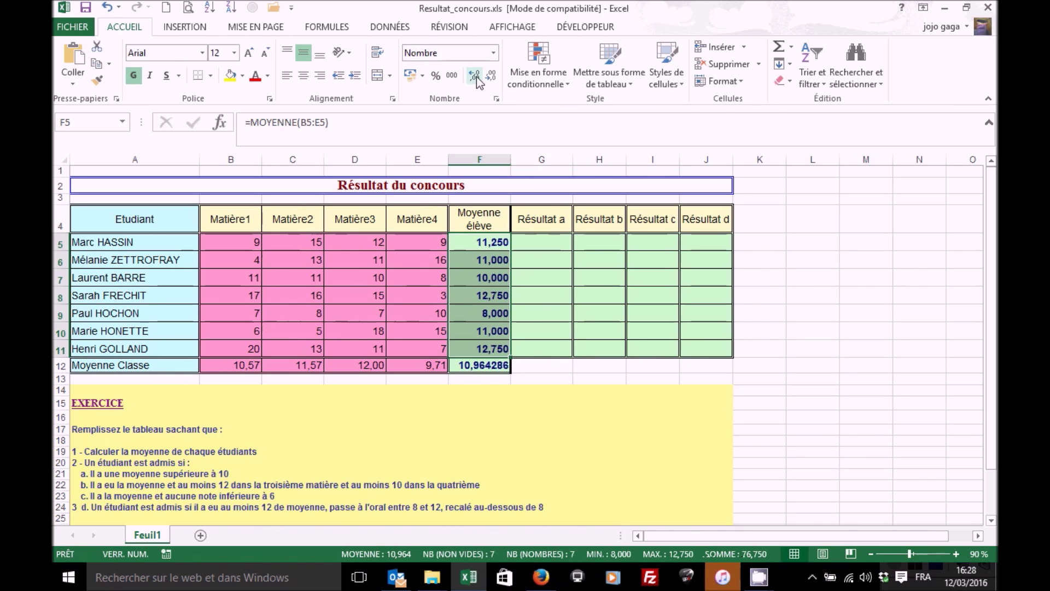
pyautogui.click(491, 77)
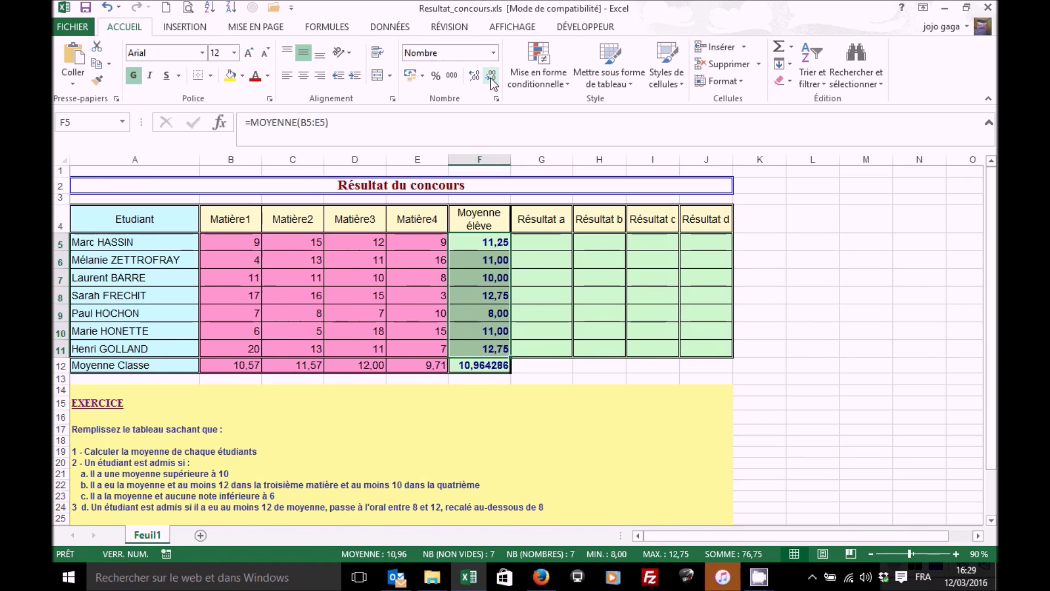
pyautogui.moveTo(474, 241); pyautogui.dragTo(469, 369)
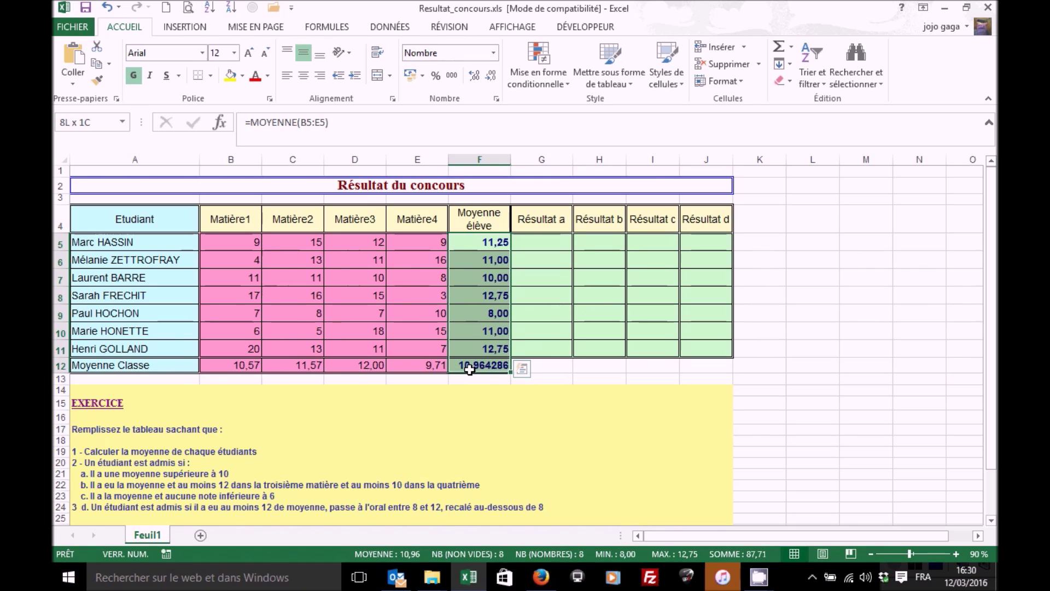
pyautogui.click(472, 75)
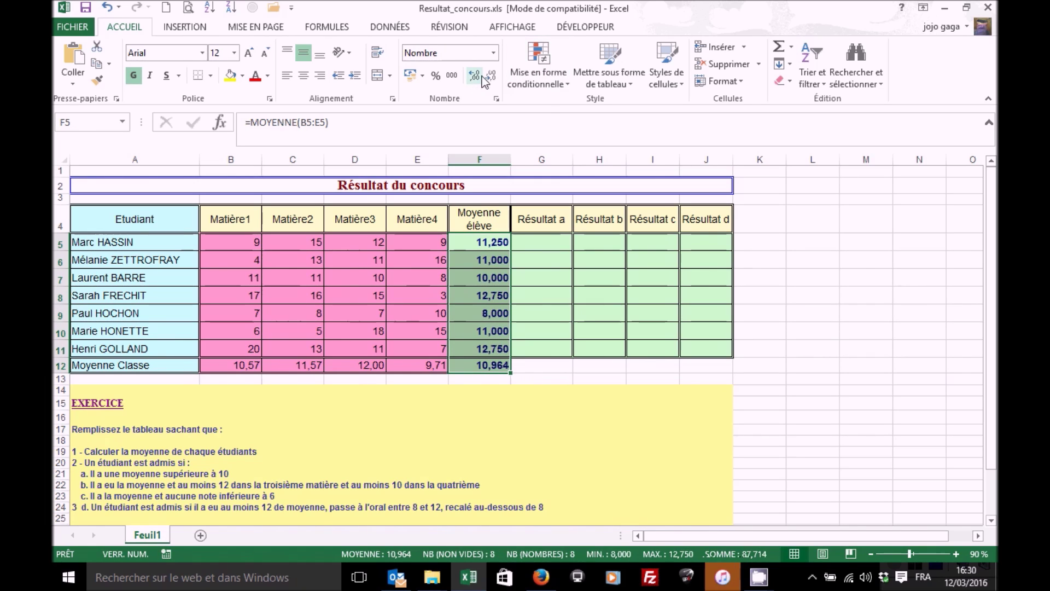
pyautogui.click(488, 76)
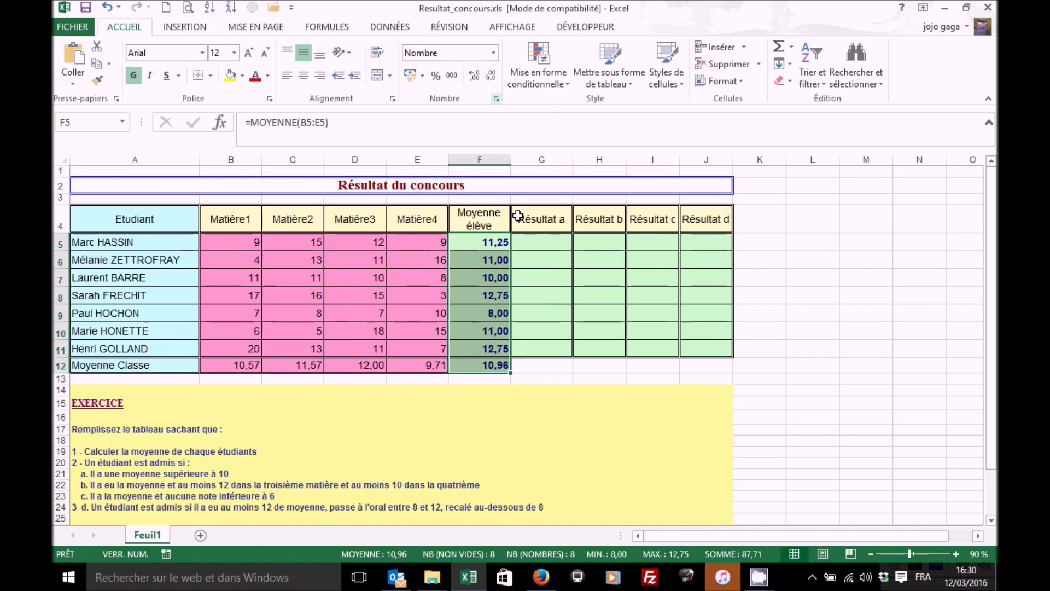
# Insert the SI function from the Logique category into G5, the first Résultat a cell.
pyautogui.click(540, 240)
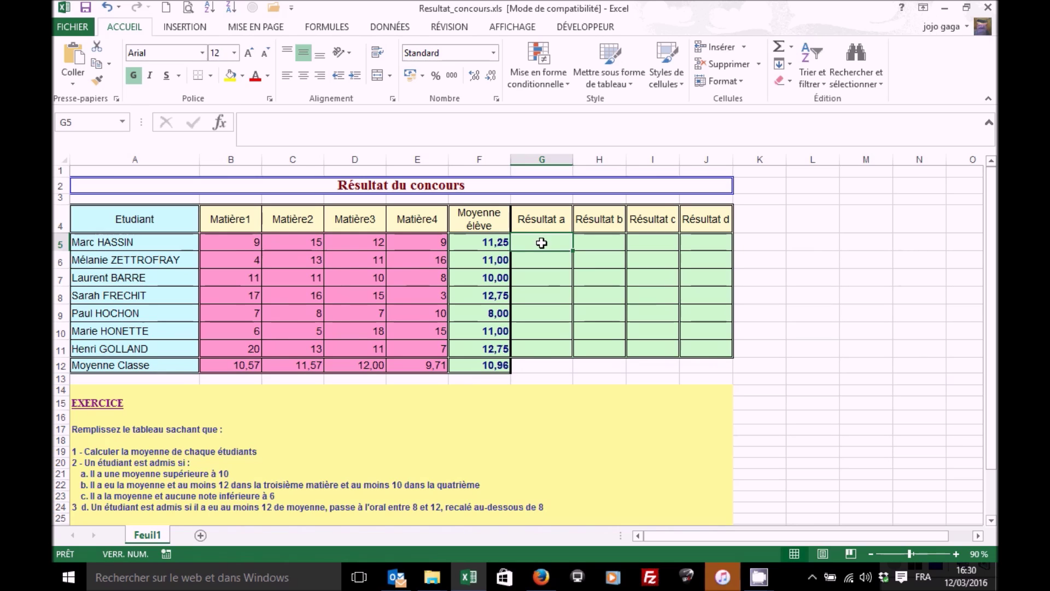
pyautogui.click(220, 123)
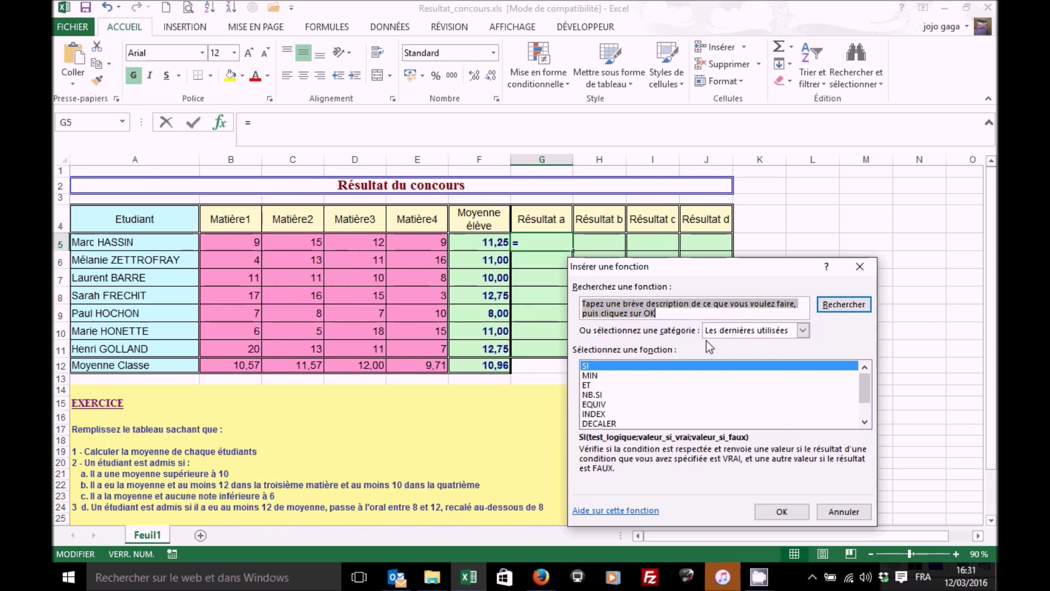
pyautogui.click(803, 331)
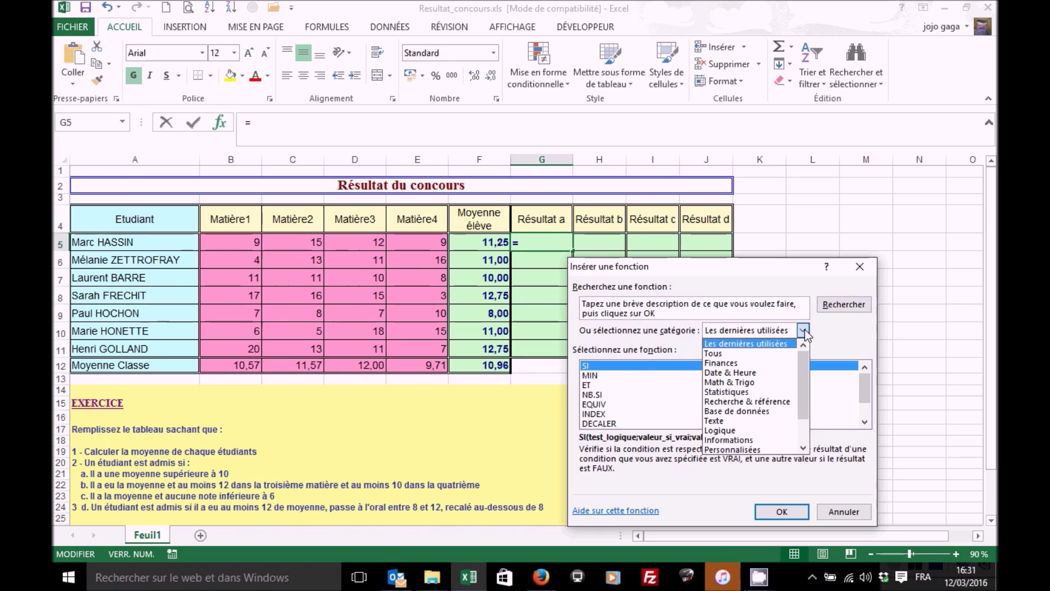
pyautogui.click(754, 354)
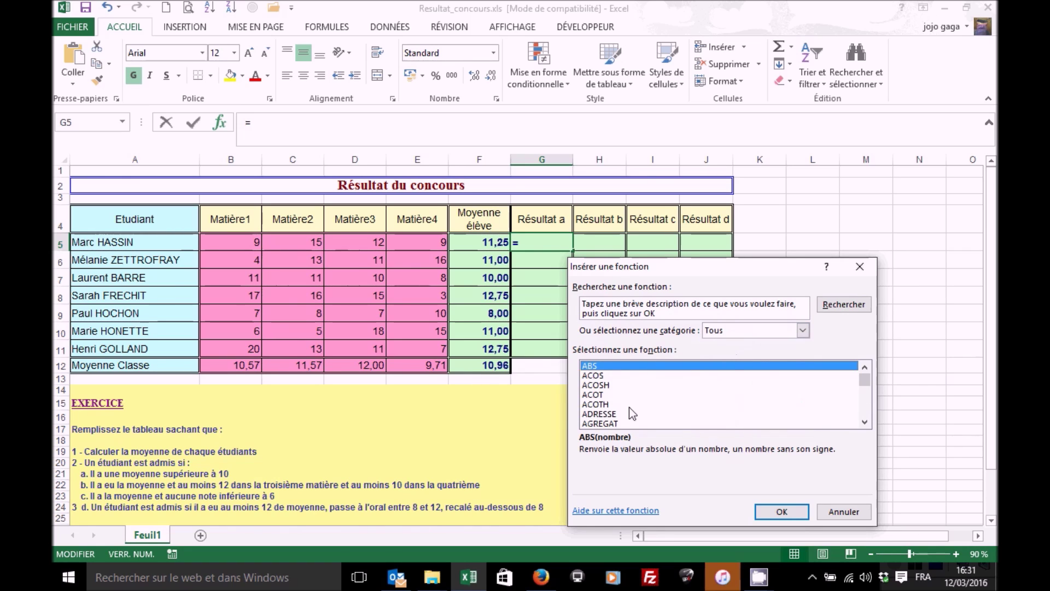
pyautogui.click(865, 401)
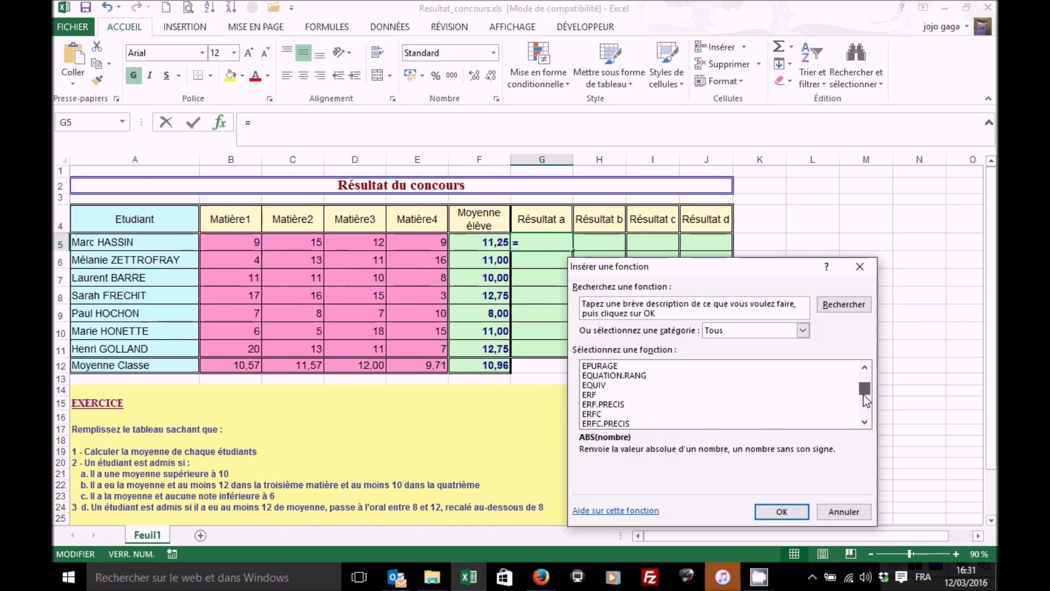
pyautogui.moveTo(865, 398); pyautogui.dragTo(865, 380)
pyautogui.click(803, 332)
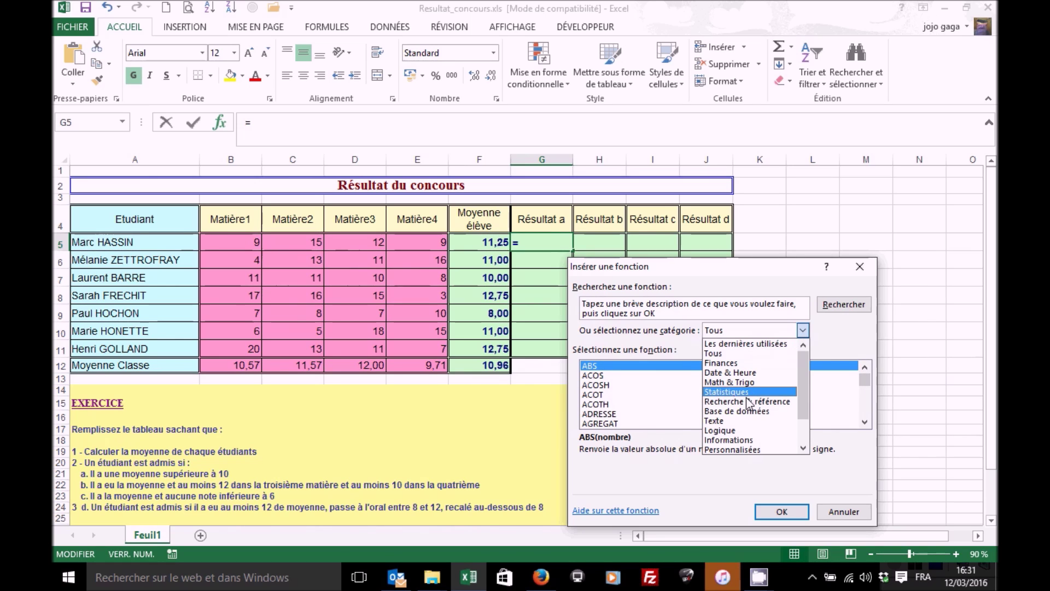
pyautogui.click(733, 430)
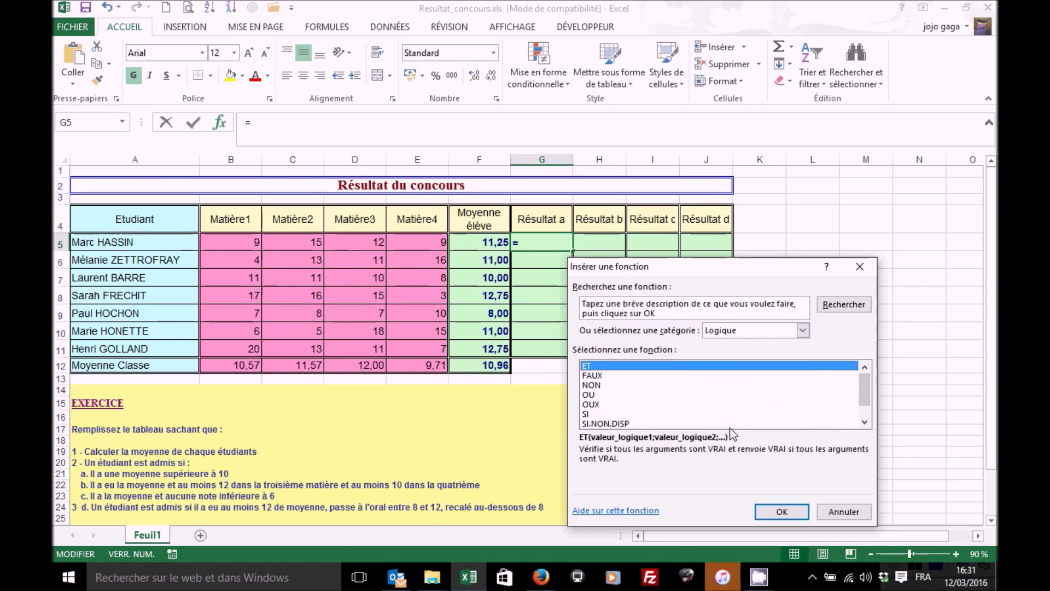
pyautogui.click(589, 415)
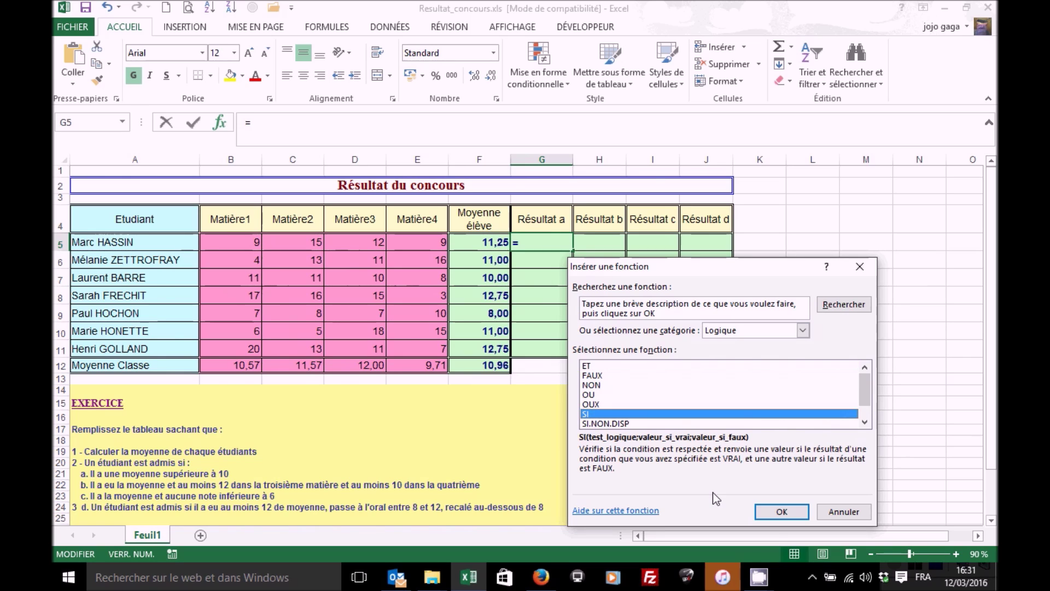
pyautogui.click(779, 512)
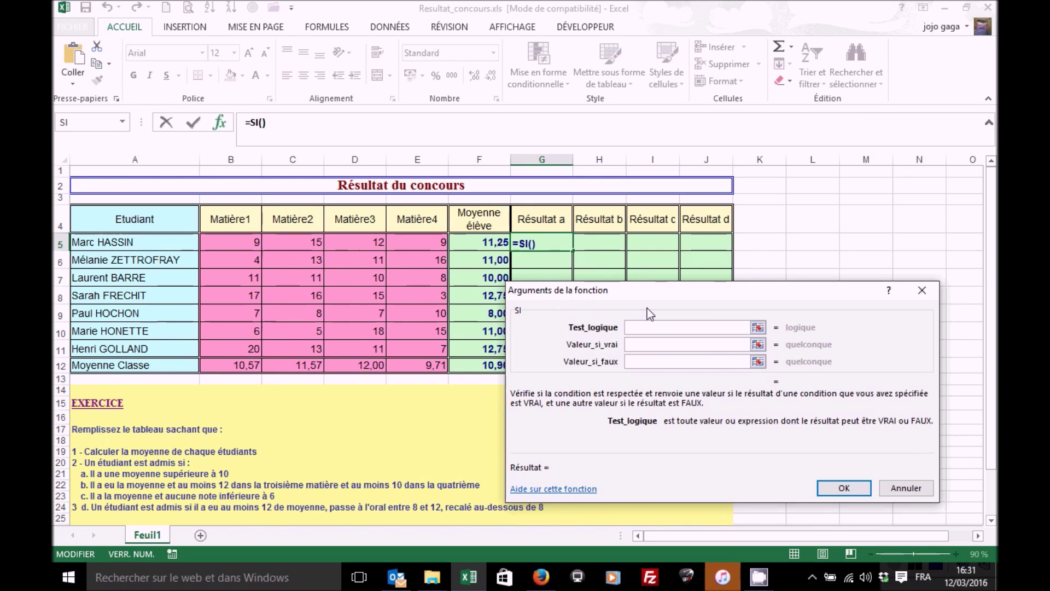
# Complete the SI function in G5 with the test F5>=10, returning "admis" if true and "non admis" if false.
pyautogui.click(491, 237)
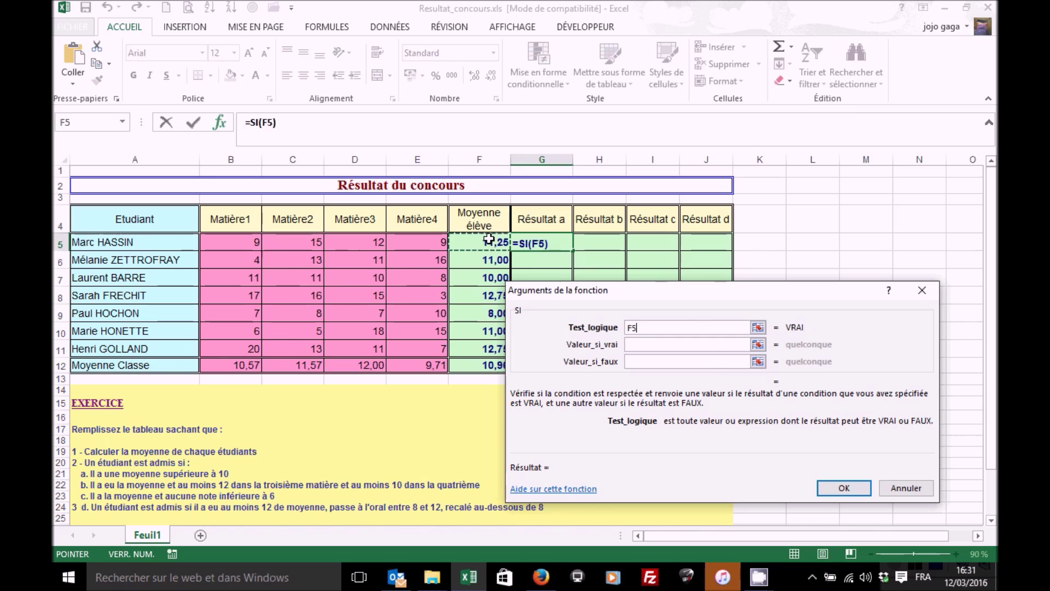
pyautogui.write('>=10')
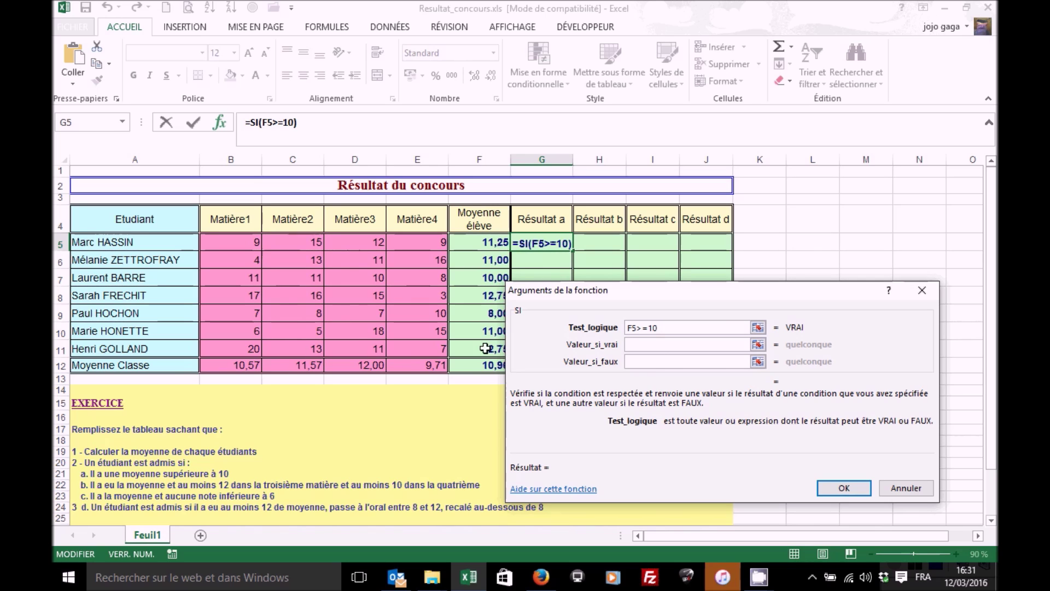
pyautogui.click(642, 345)
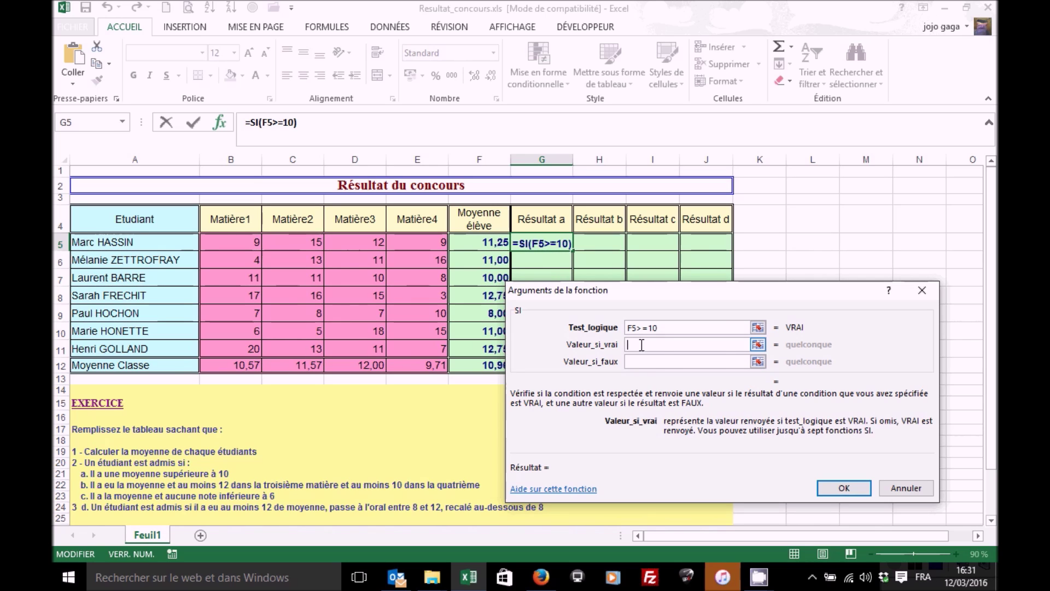
pyautogui.write('admis')
pyautogui.click(635, 359)
pyautogui.click(636, 359)
pyautogui.write('n')
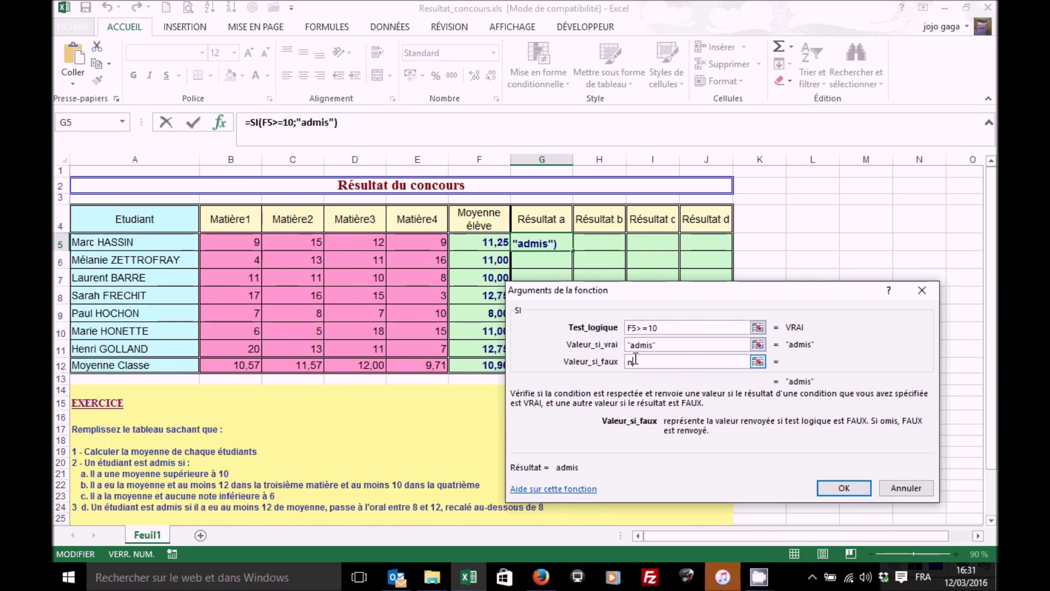
pyautogui.write('on admis')
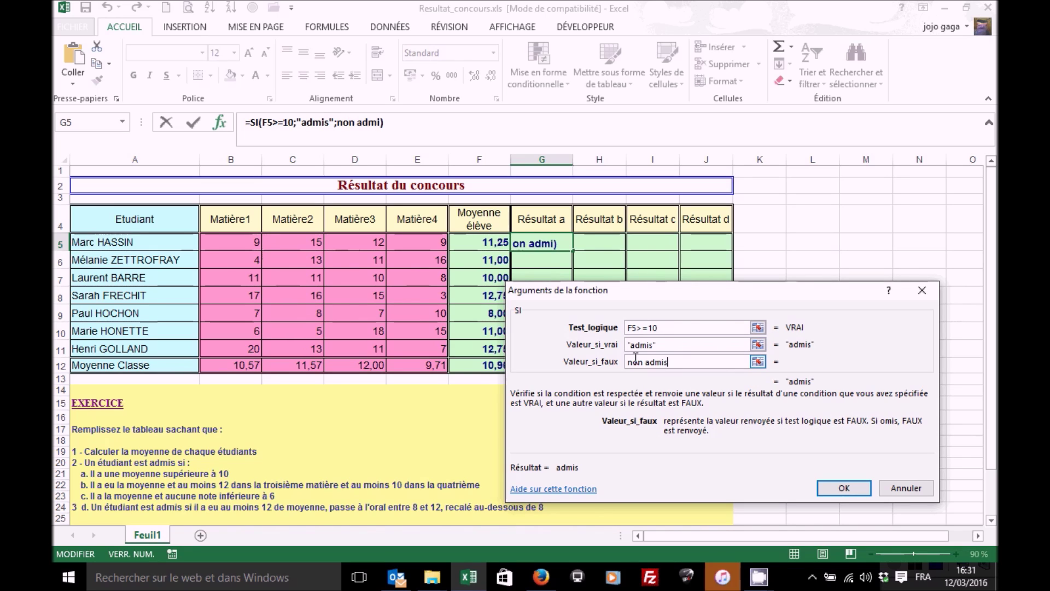
pyautogui.click(678, 348)
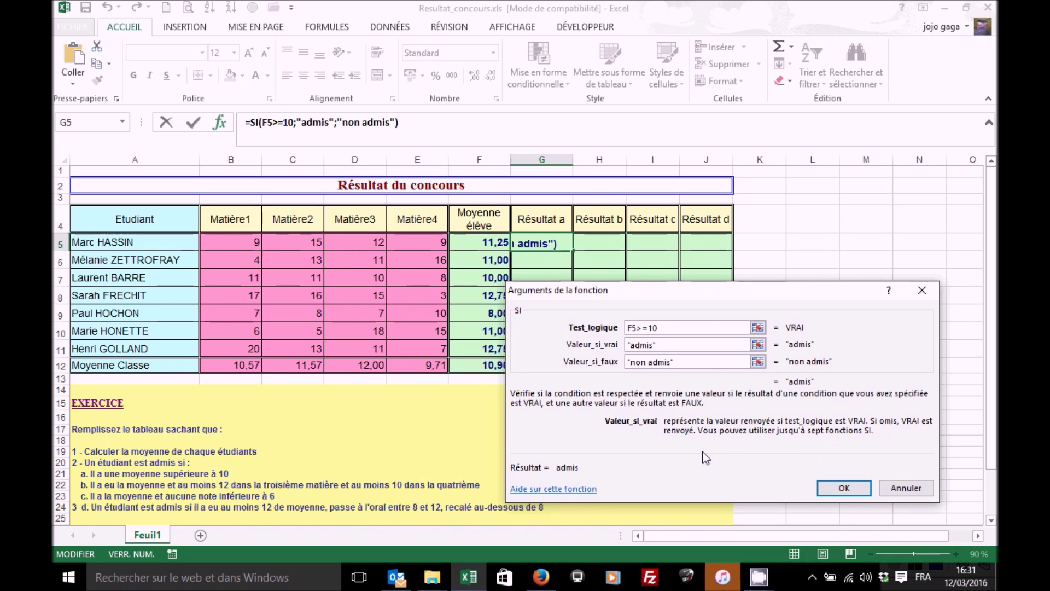
pyautogui.click(851, 489)
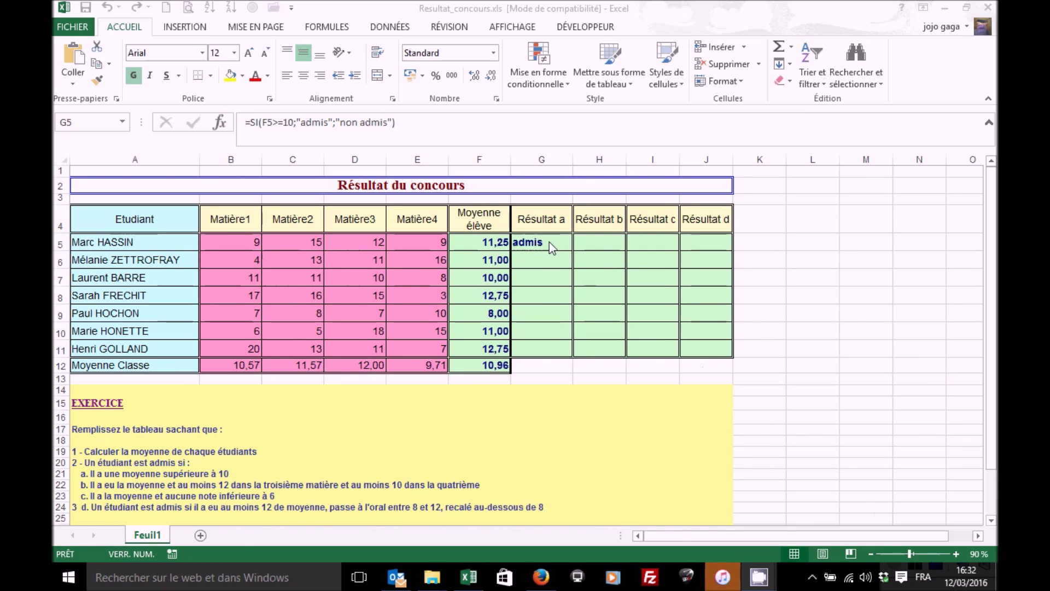
# Fill the Résultat a formula down from G5 to G11 without the formatting and check the copied formula in G9.
pyautogui.moveTo(572, 250); pyautogui.dragTo(575, 356)
pyautogui.click(588, 366)
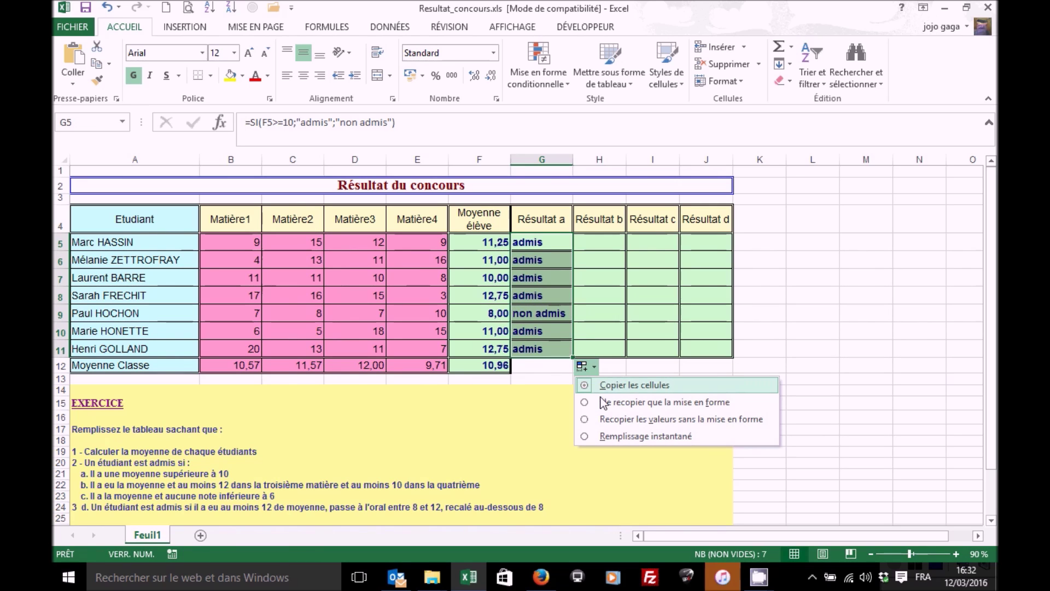
pyautogui.click(602, 422)
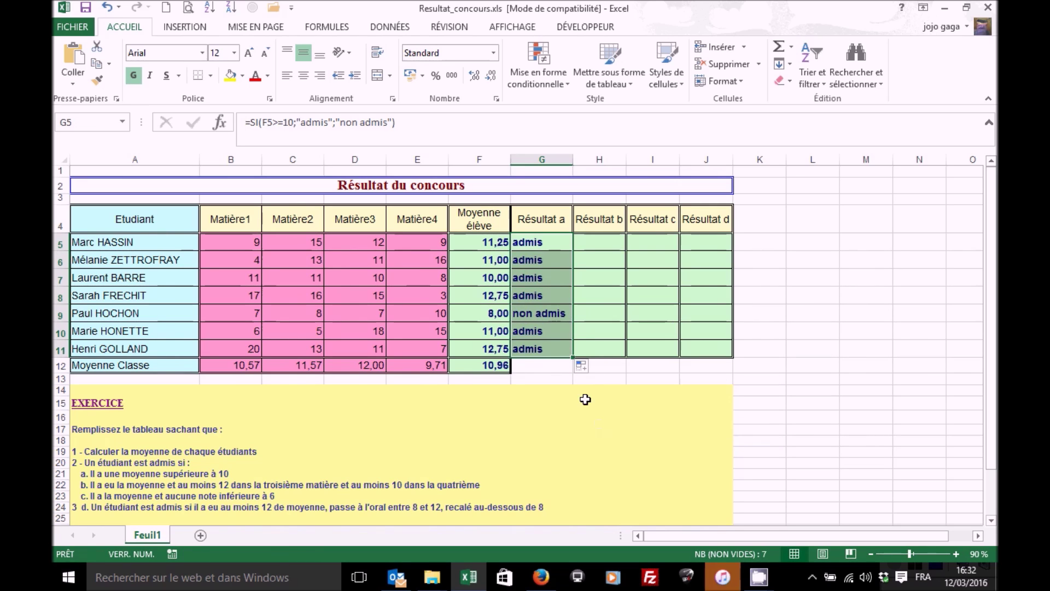
pyautogui.click(530, 313)
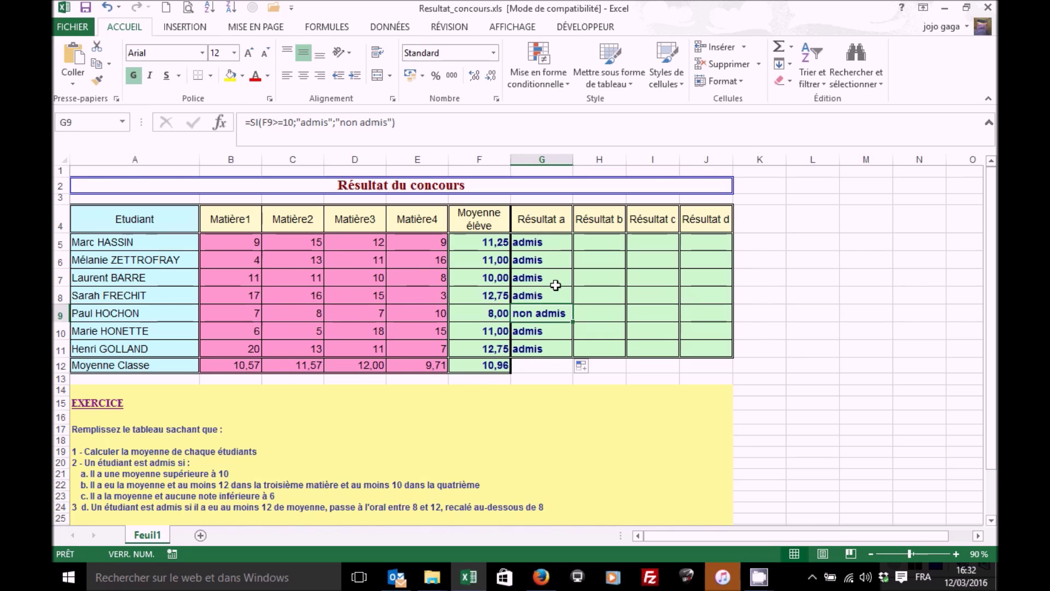
# Insert the SI function from the Logique category into H5, the first Résultat b cell.
pyautogui.click(599, 242)
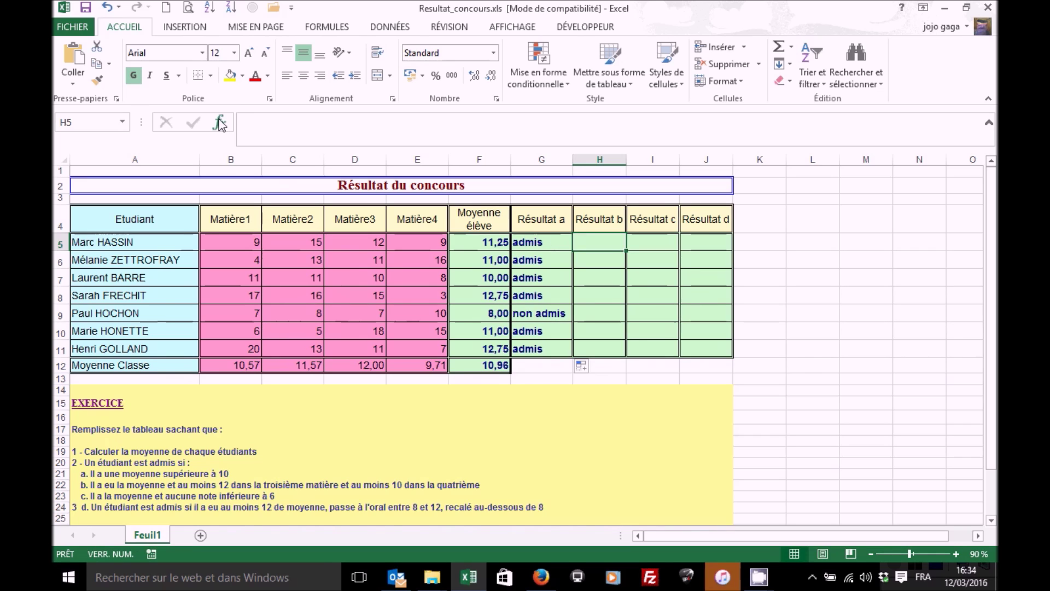
pyautogui.click(219, 123)
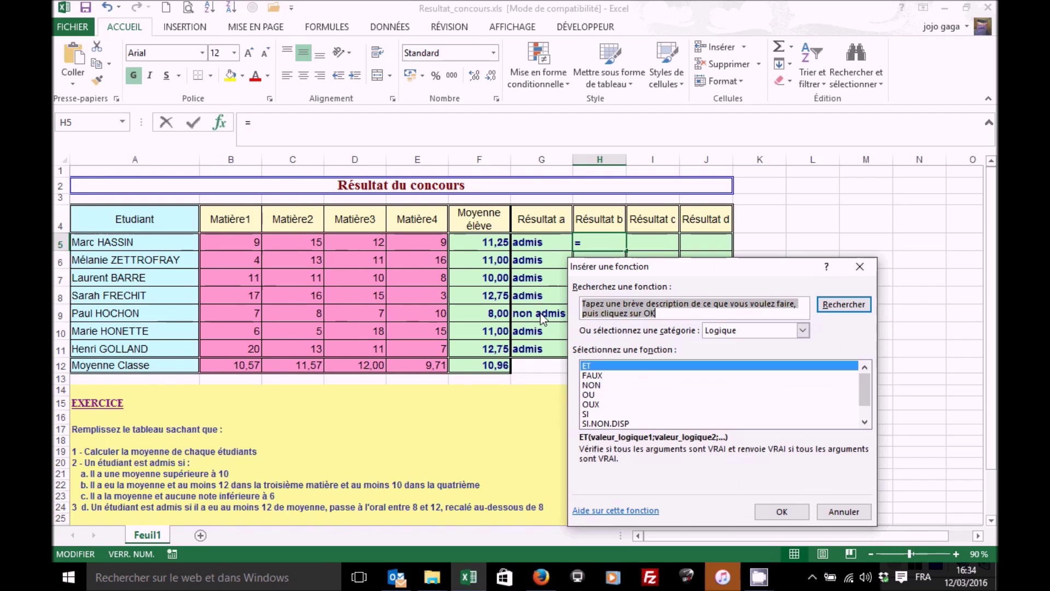
pyautogui.click(594, 414)
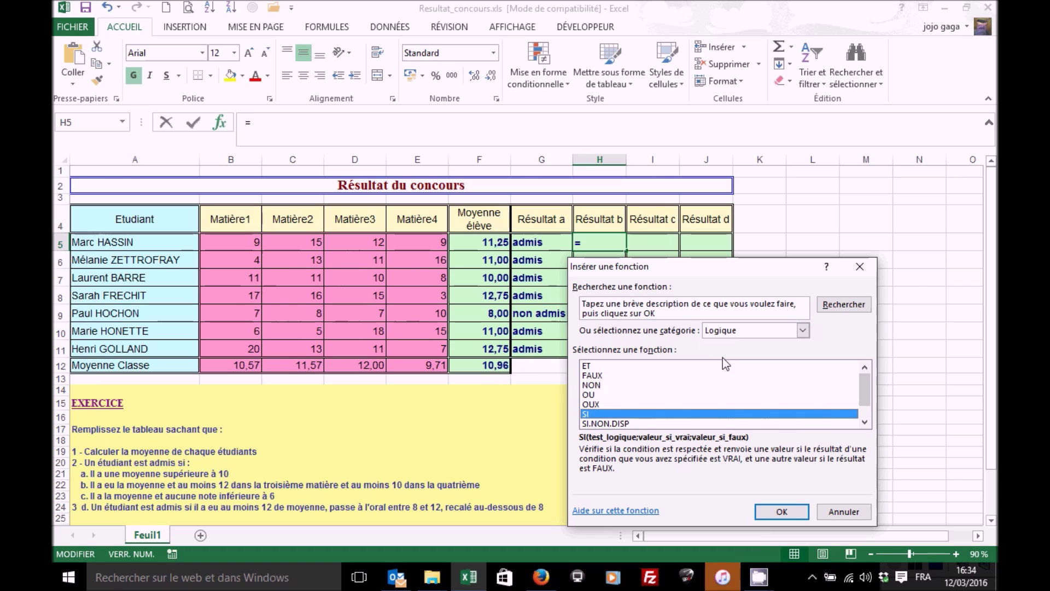
pyautogui.click(775, 513)
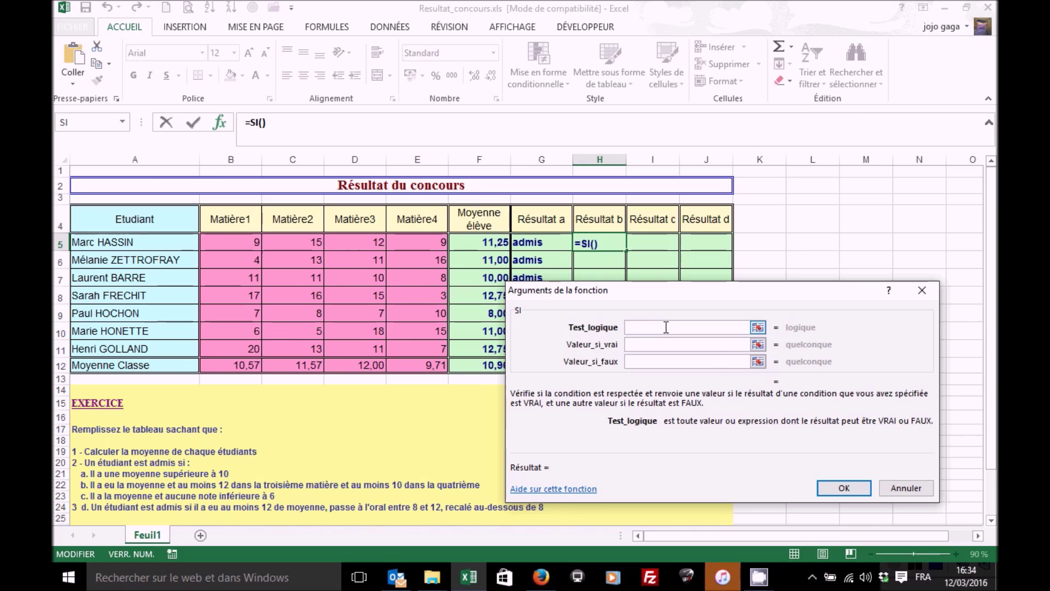
# Set the SI function's true value to "Admis" and its false value to "non admis" for H5.
pyautogui.click(654, 346)
pyautogui.click(653, 345)
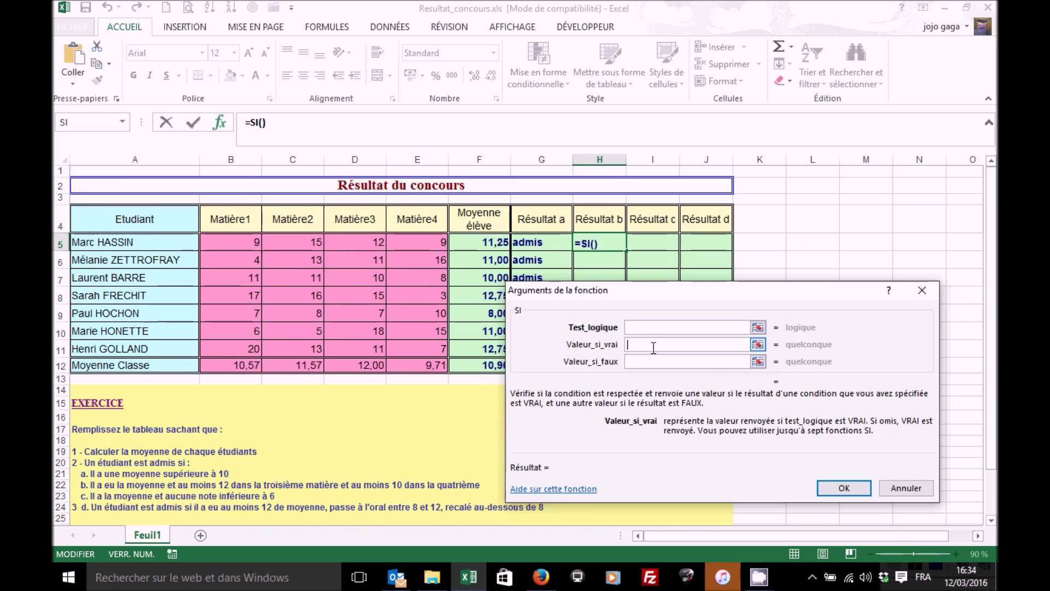
pyautogui.write('Adm')
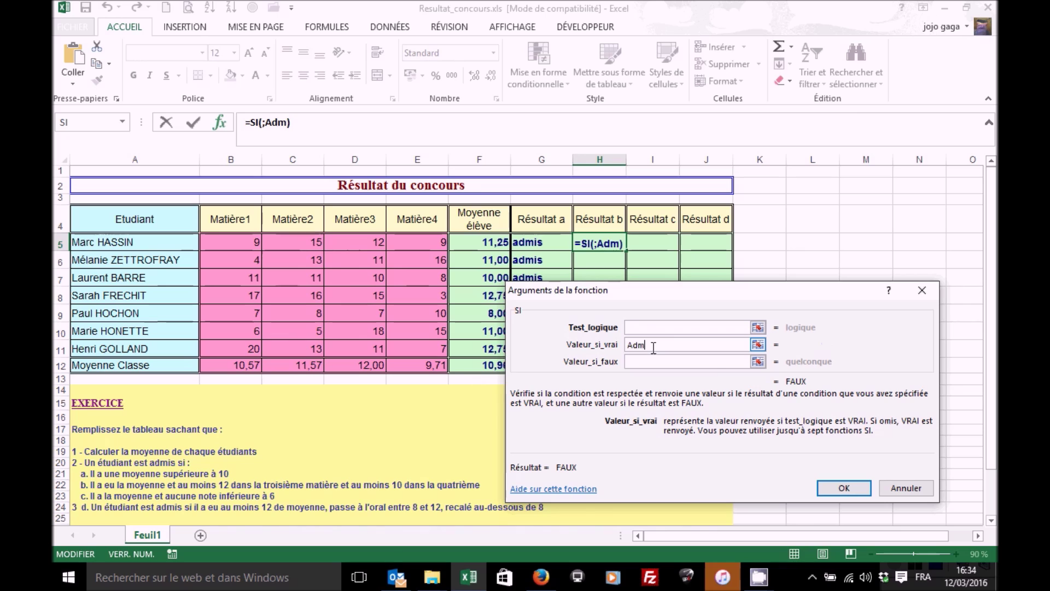
pyautogui.write('is')
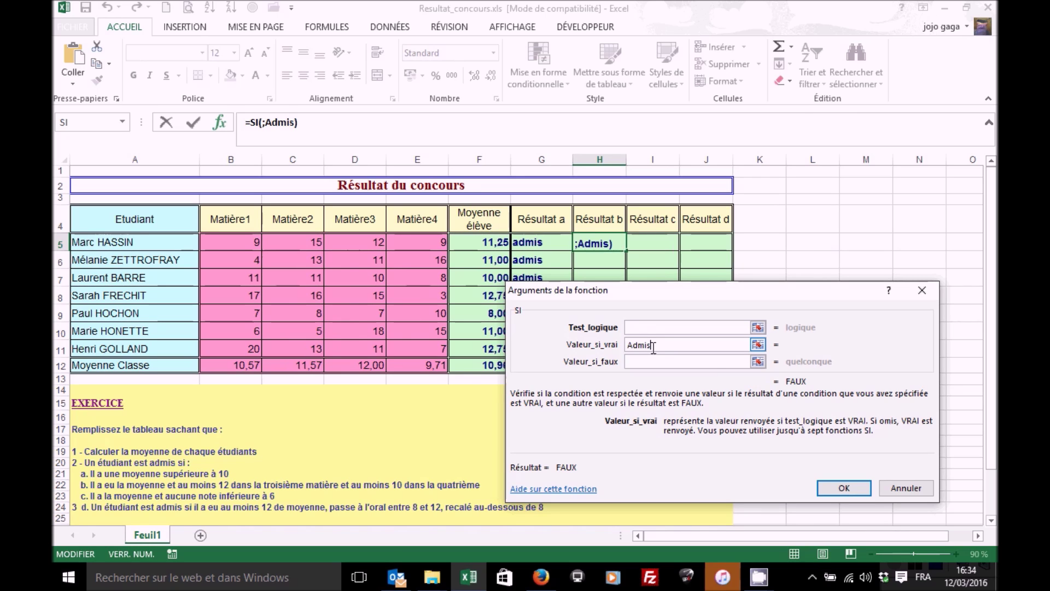
pyautogui.press('Tab')
pyautogui.write('non admis')
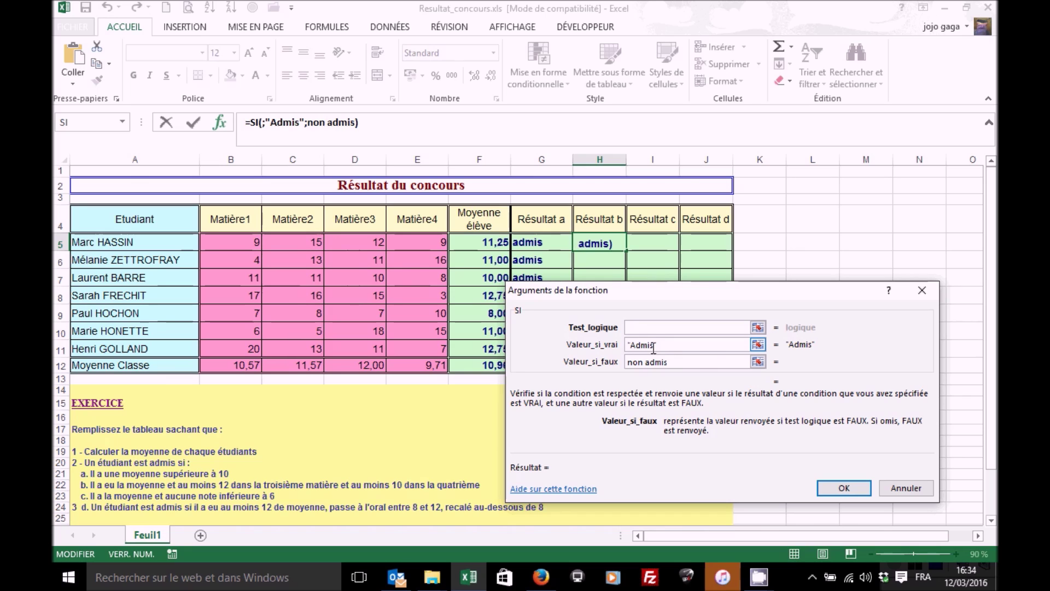
# Nest the ET function from the Logique category inside the logical test of the SI function in H5.
pyautogui.click(652, 327)
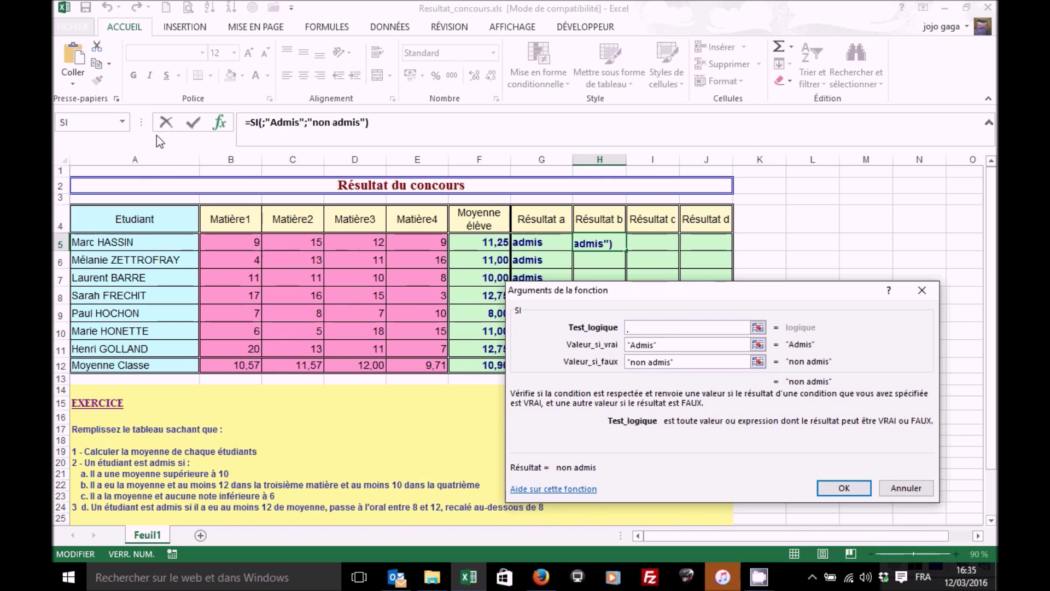
pyautogui.click(123, 122)
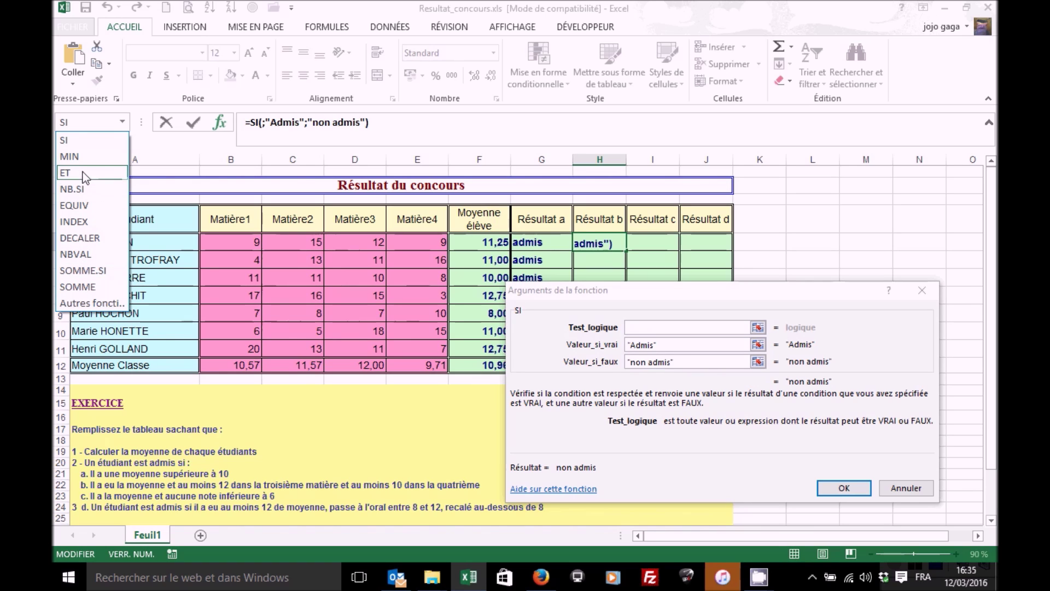
pyautogui.click(95, 304)
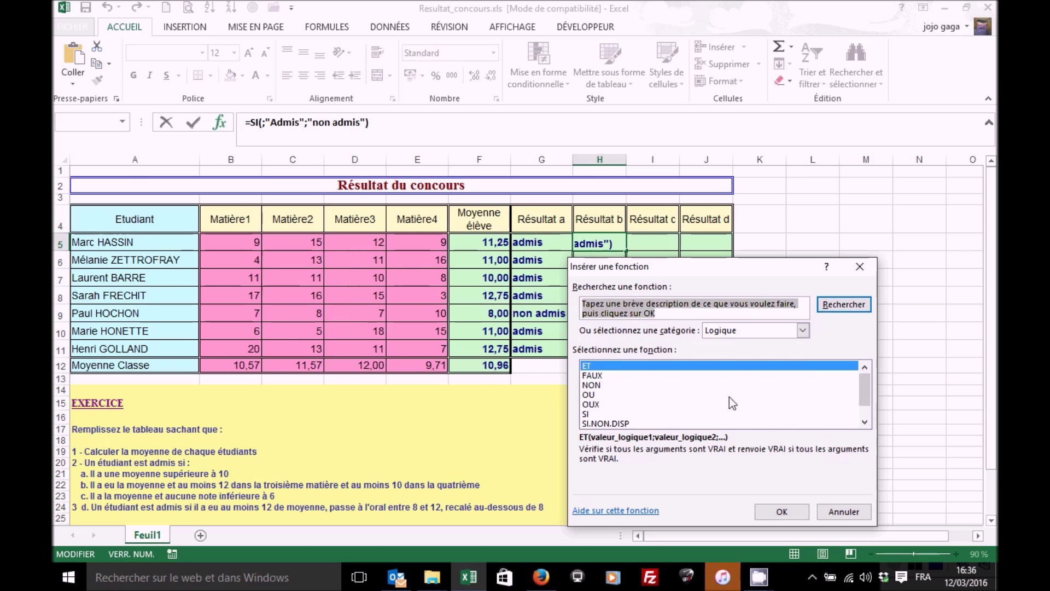
pyautogui.click(767, 511)
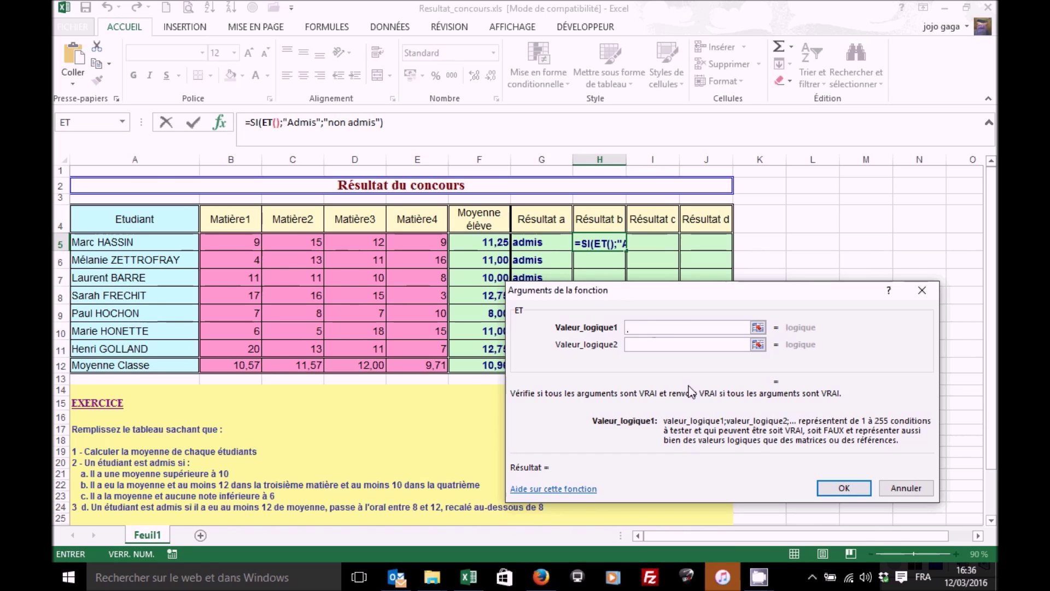
# Enter the three ET conditions F5>=10, D5>=12 and E5>=10 for the Résultat b test.
pyautogui.click(478, 241)
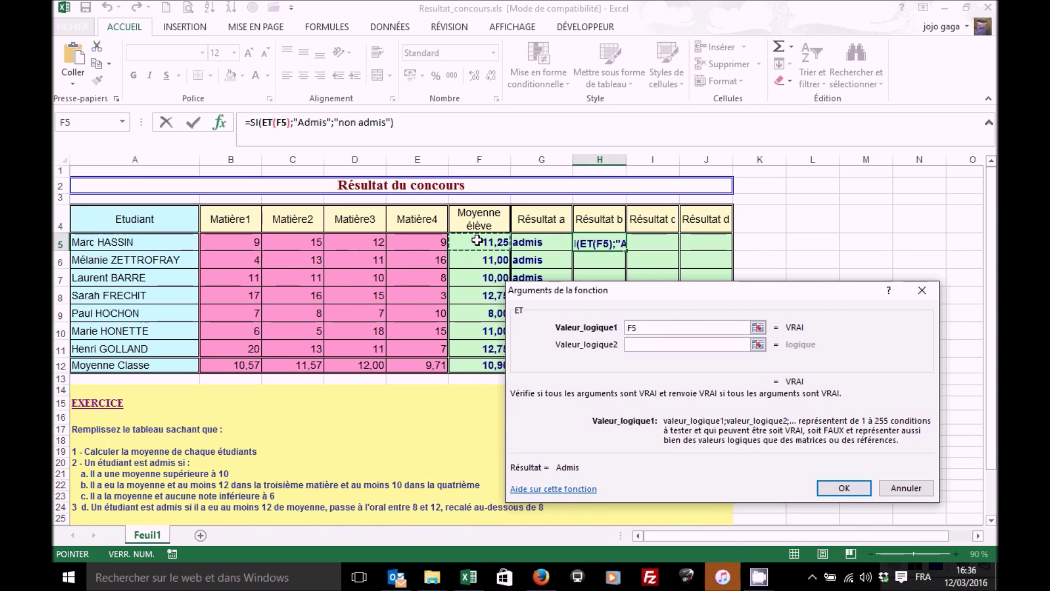
pyautogui.write('>=10')
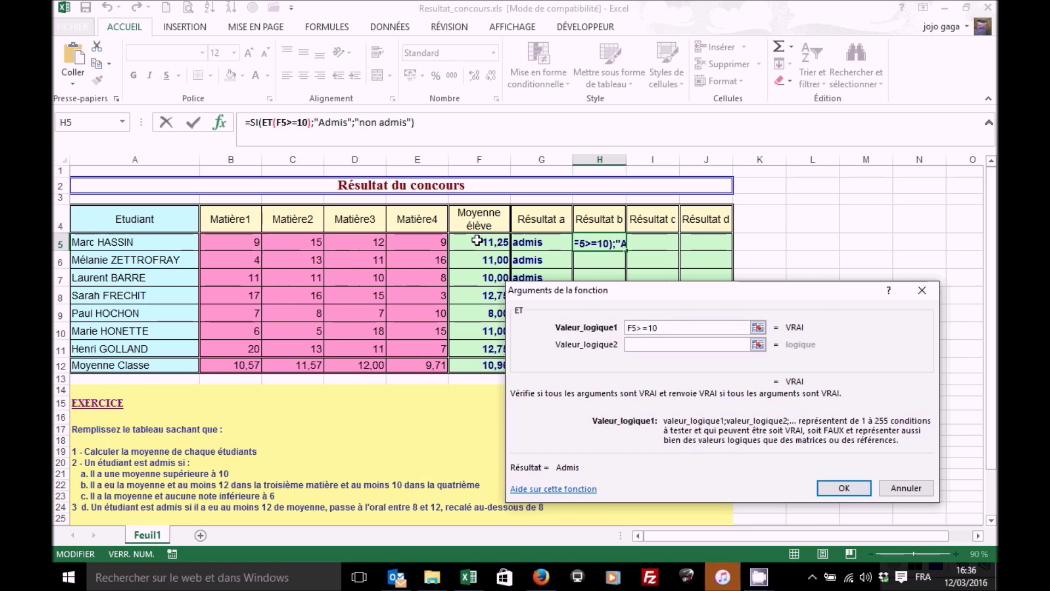
pyautogui.click(649, 345)
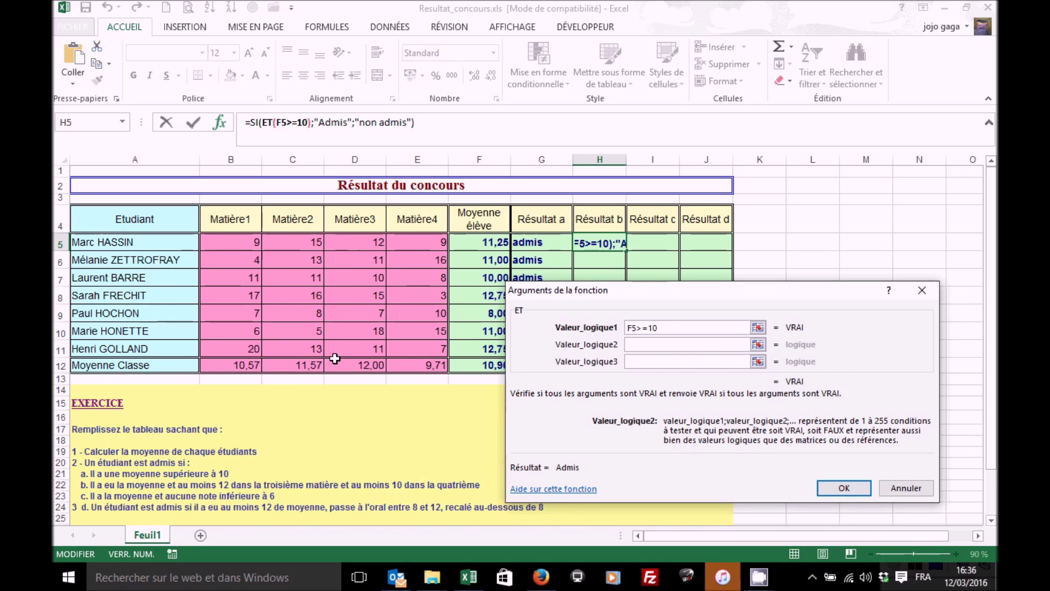
pyautogui.click(364, 239)
pyautogui.write('>=12')
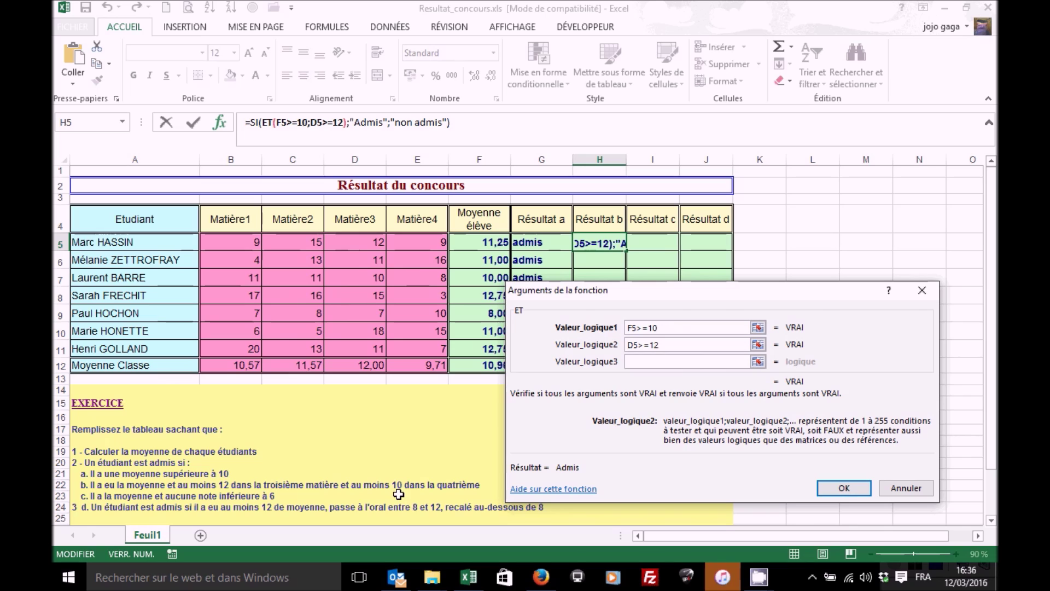
pyautogui.click(644, 363)
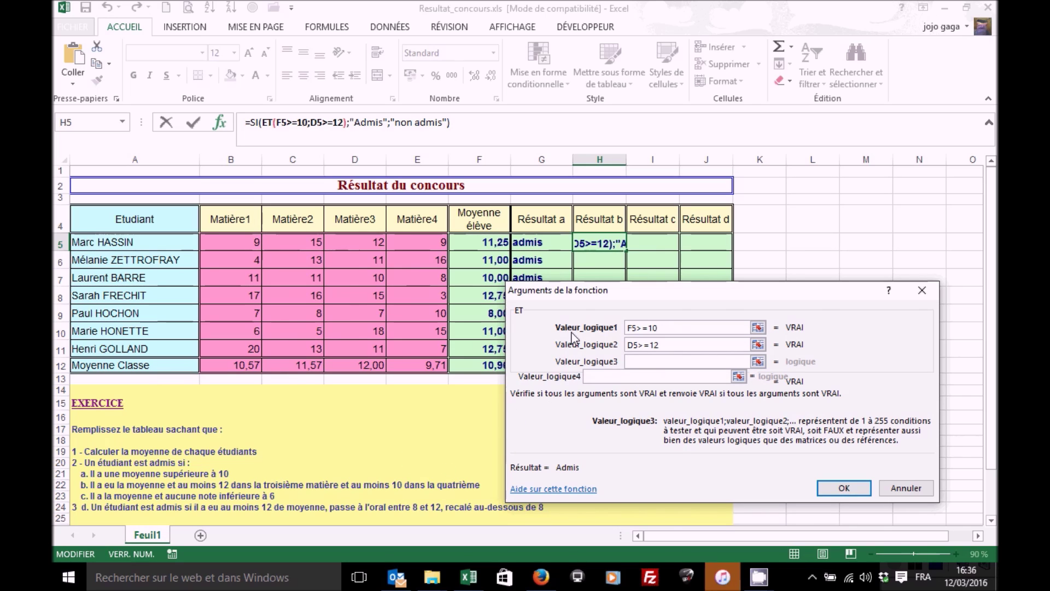
pyautogui.click(427, 242)
pyautogui.write('>=10')
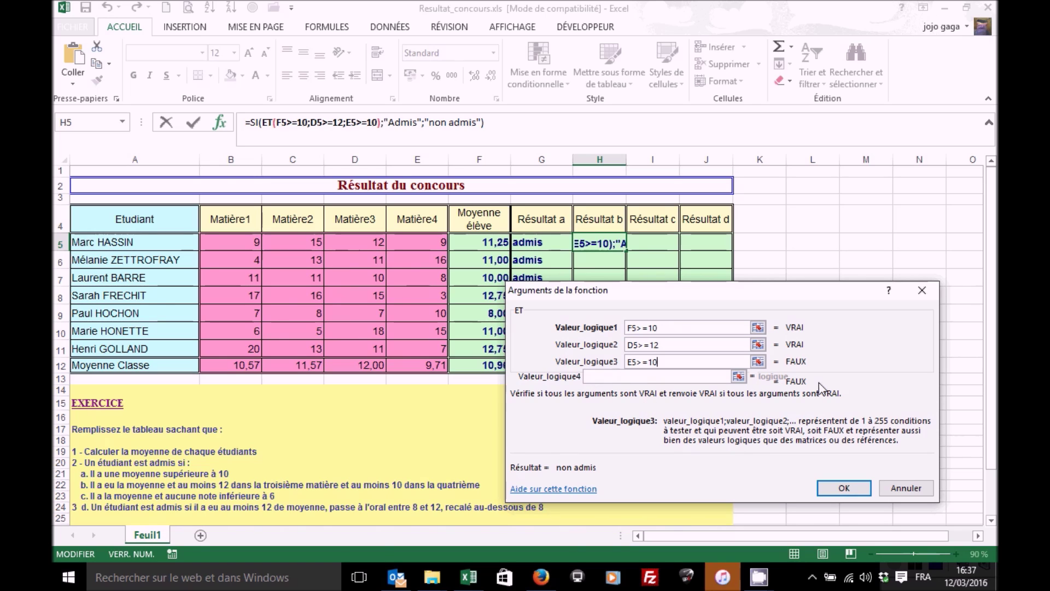
# Examine the additional condition fields that the ET function offers beyond the third one.
pyautogui.click(638, 376)
pyautogui.click(625, 391)
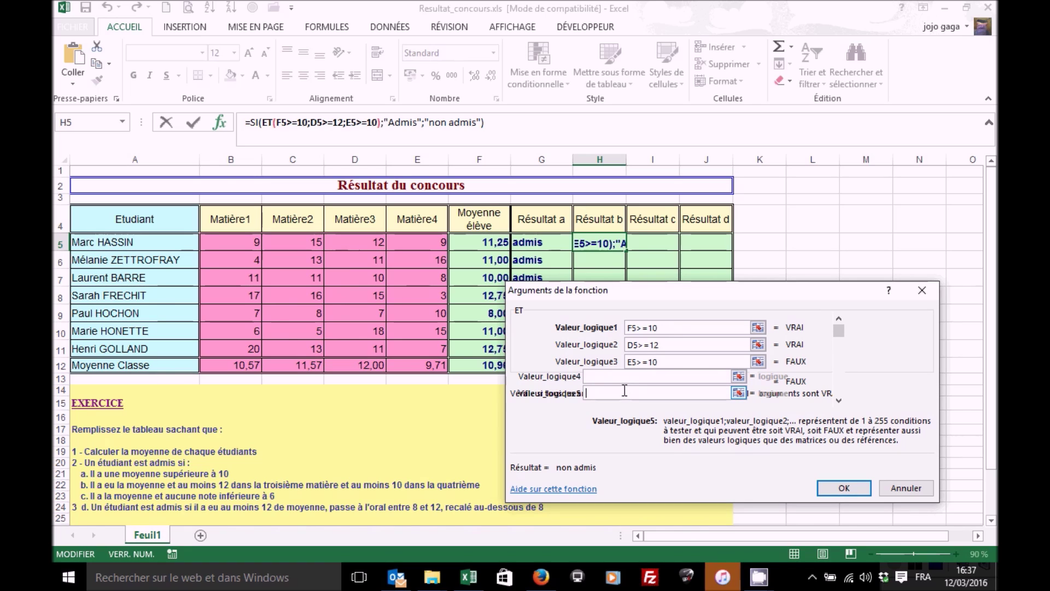
pyautogui.click(623, 376)
pyautogui.click(267, 124)
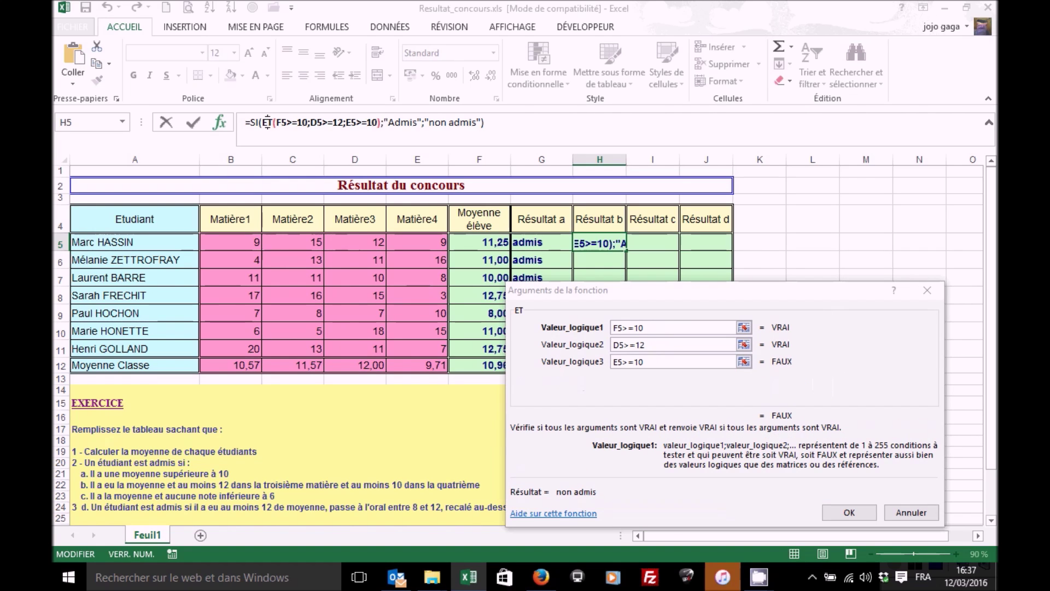
pyautogui.click(642, 362)
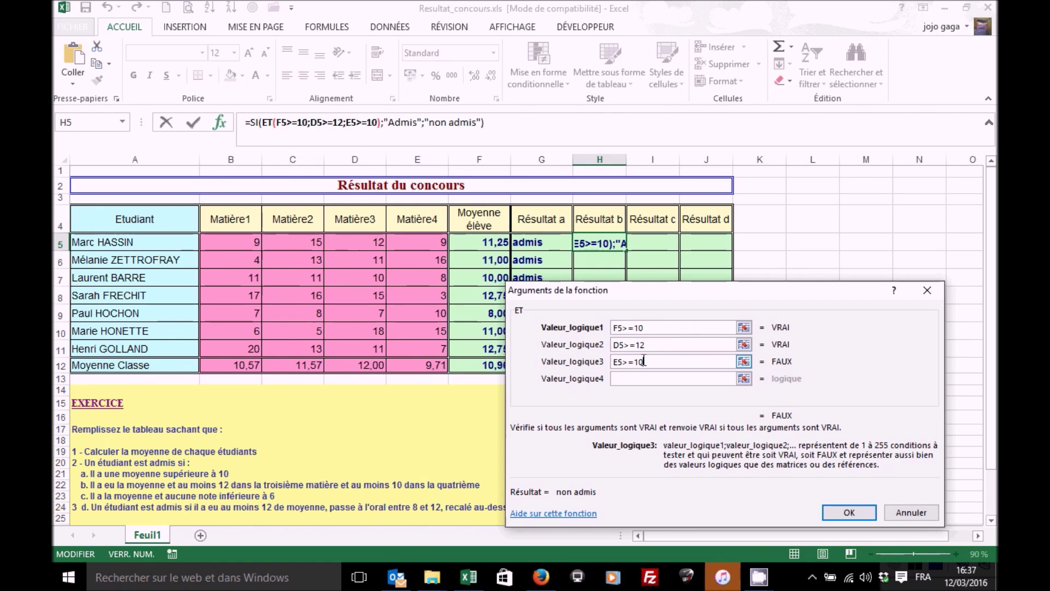
pyautogui.click(639, 378)
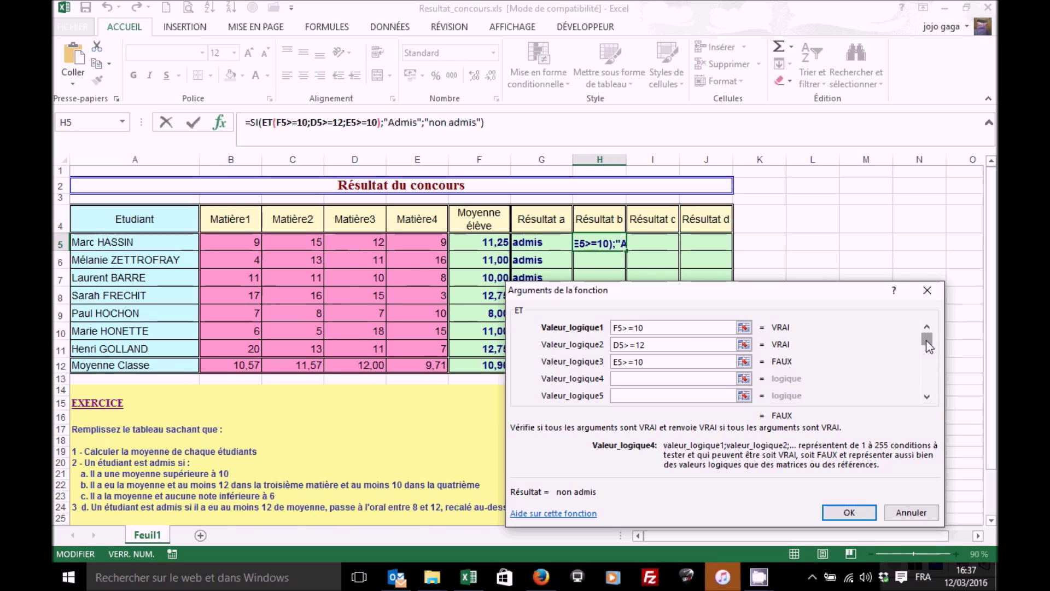
pyautogui.click(928, 384)
pyautogui.click(928, 386)
pyautogui.moveTo(928, 386); pyautogui.dragTo(928, 335)
pyautogui.click(729, 359)
# Confirm the Résultat b formula in H5 and fill it down to H11 without the formatting.
pyautogui.click(847, 513)
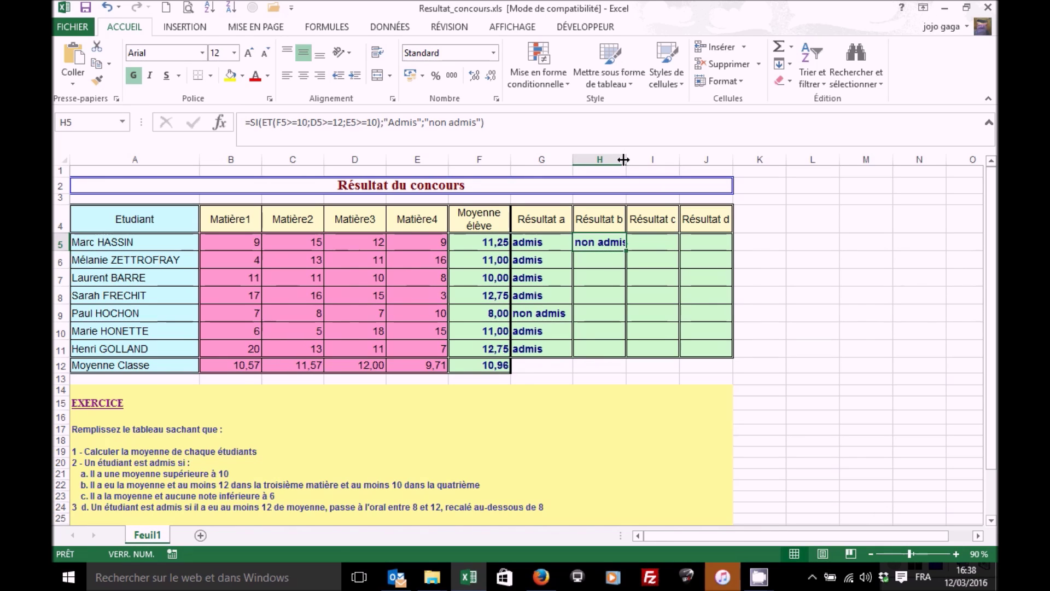
pyautogui.moveTo(625, 251); pyautogui.dragTo(625, 358)
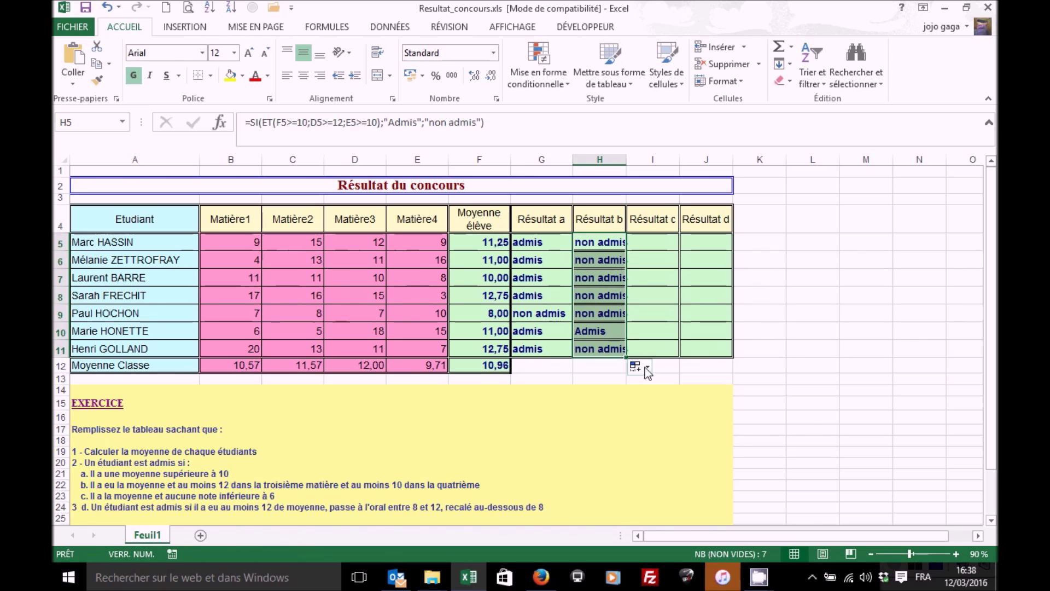
pyautogui.click(639, 366)
pyautogui.click(662, 424)
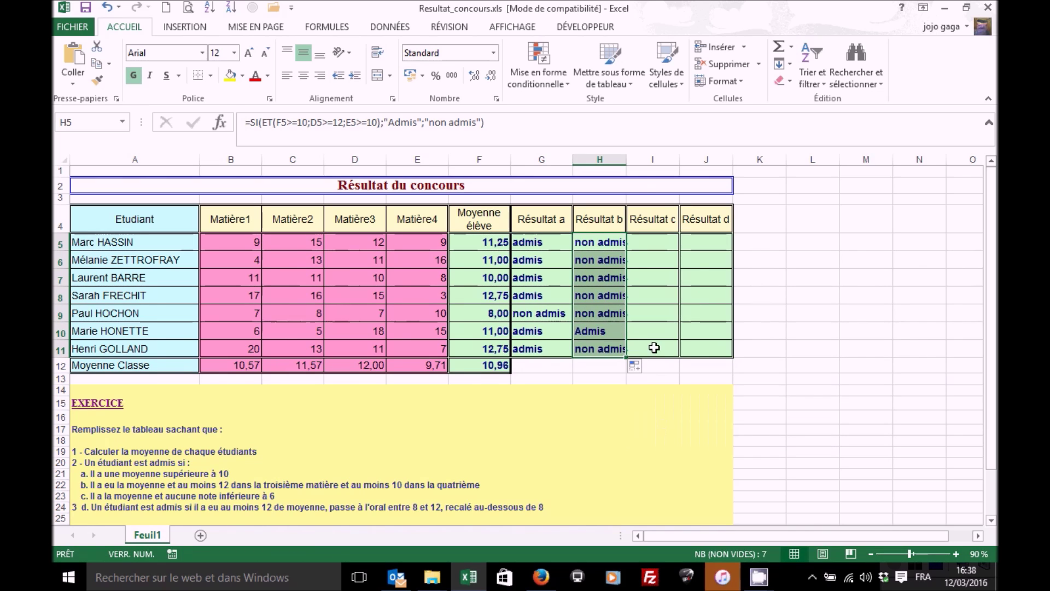
# Autofit the width of the Résultat b column to its contents.
pyautogui.click(627, 159)
pyautogui.doubleClick(627, 159)
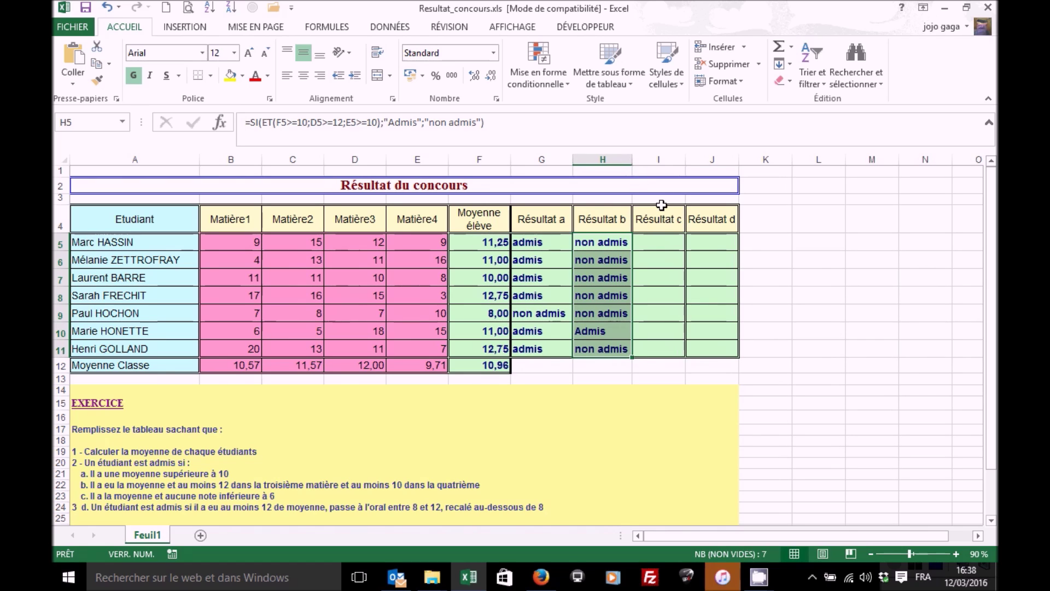
# Insert an SI function in I5 that returns "admis" when true and "non admis" when false.
pyautogui.click(663, 243)
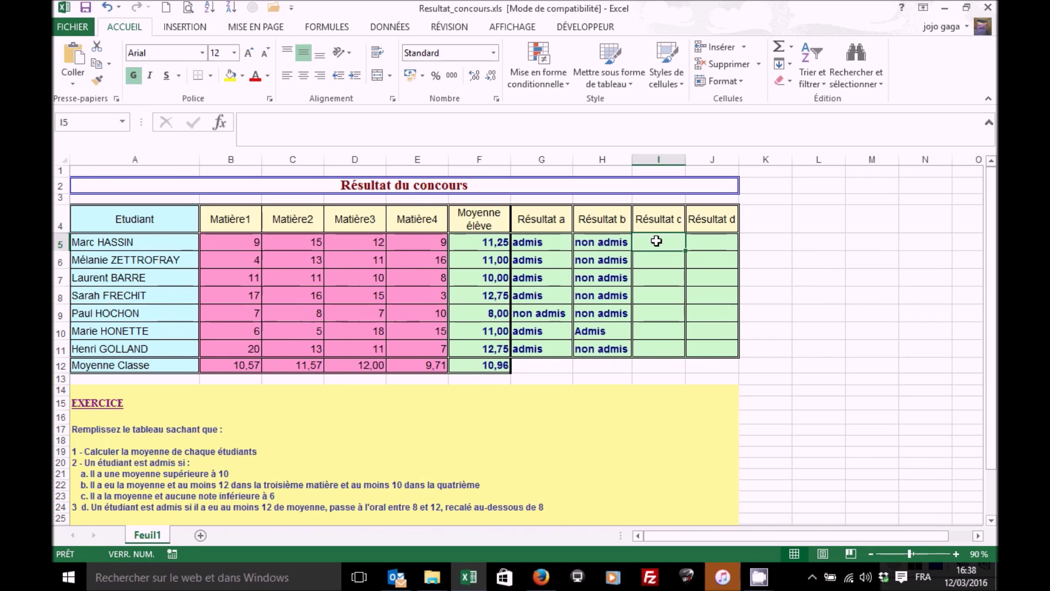
pyautogui.click(220, 124)
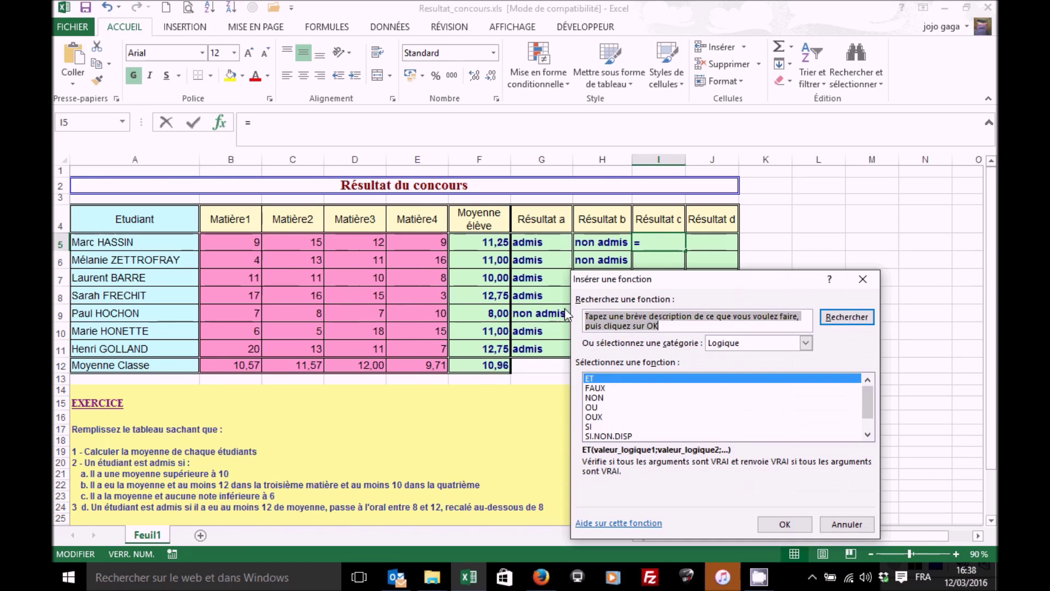
pyautogui.click(593, 428)
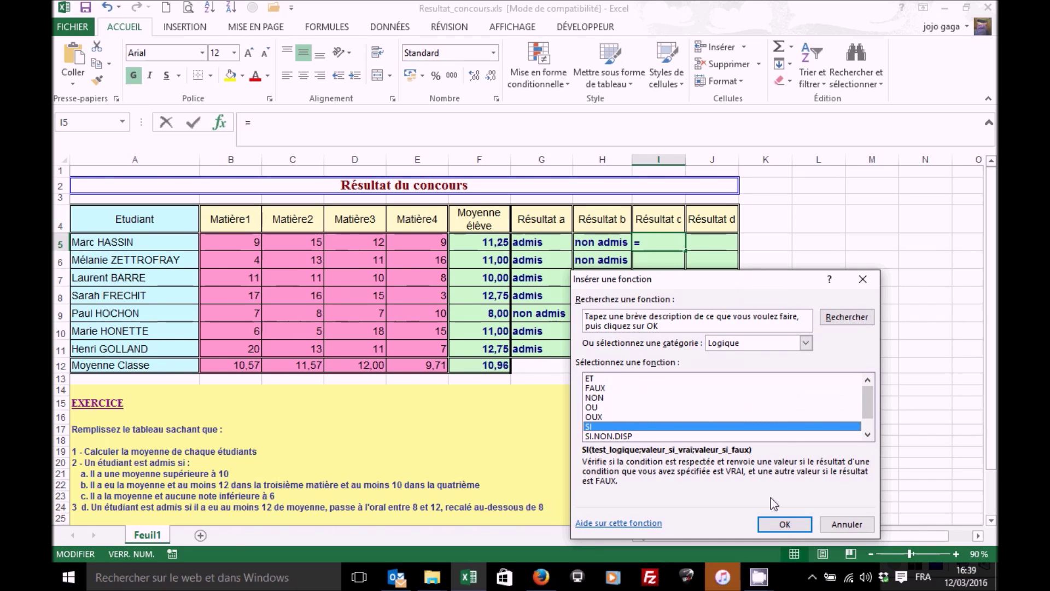
pyautogui.click(782, 524)
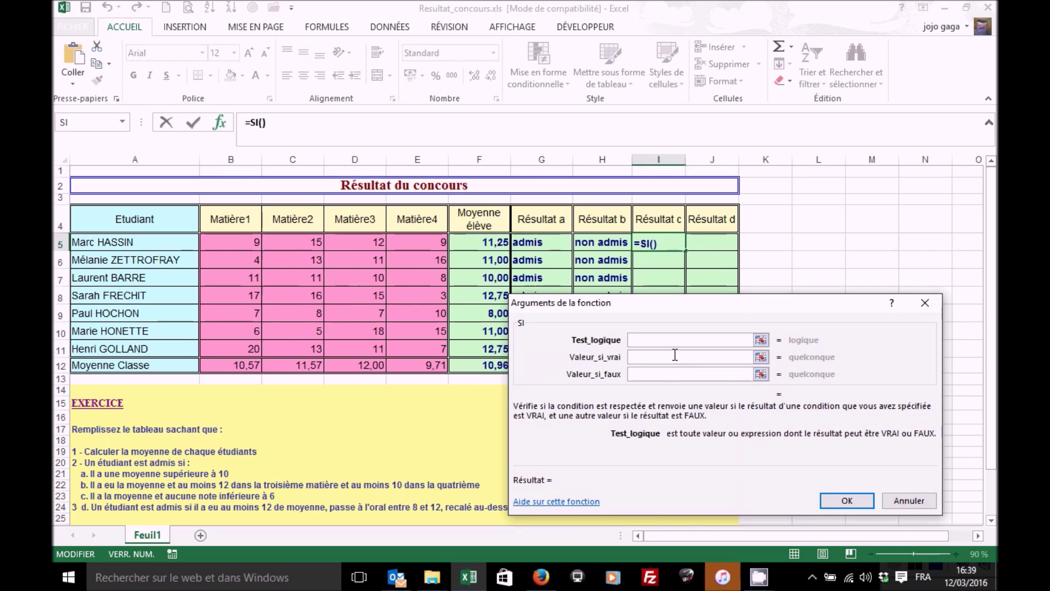
pyautogui.click(655, 359)
pyautogui.write('admis')
pyautogui.press('Tab')
pyautogui.write('non admis')
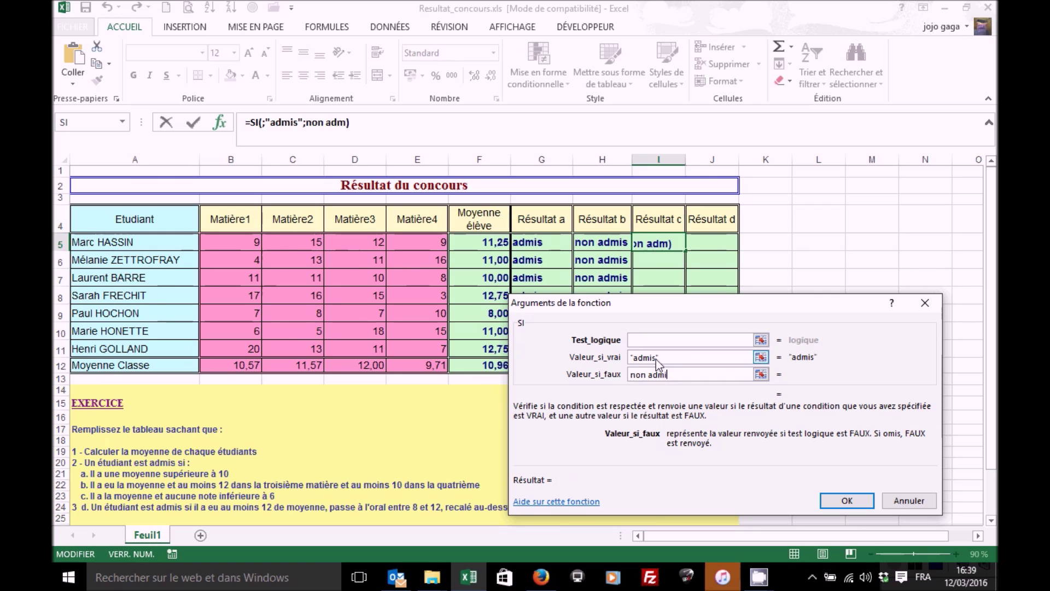
# Nest the ET function in the SI logical test of I5, with F5>=10 as its first condition.
pyautogui.click(651, 339)
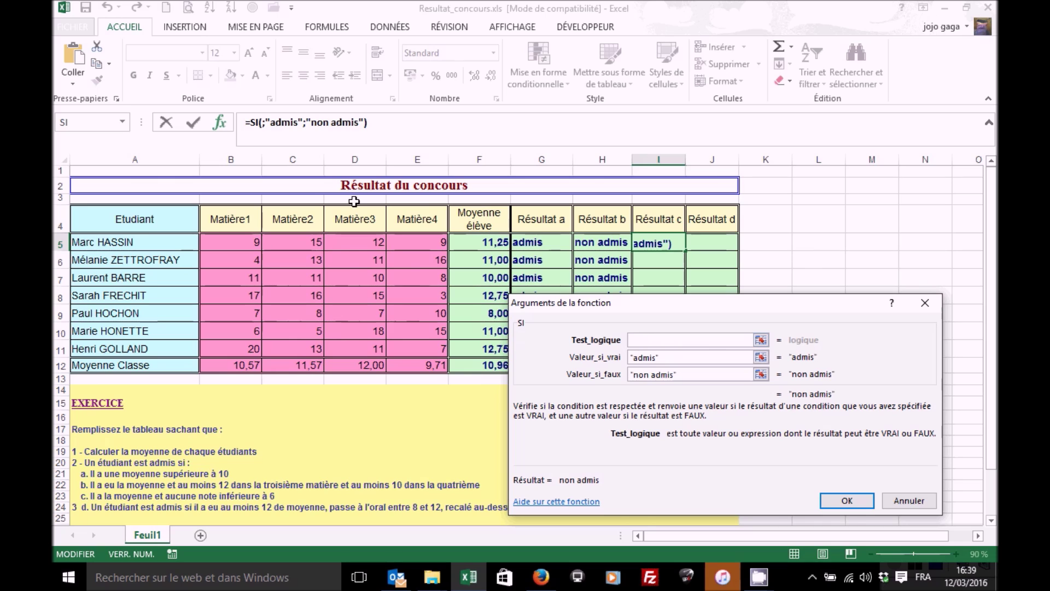
pyautogui.click(124, 122)
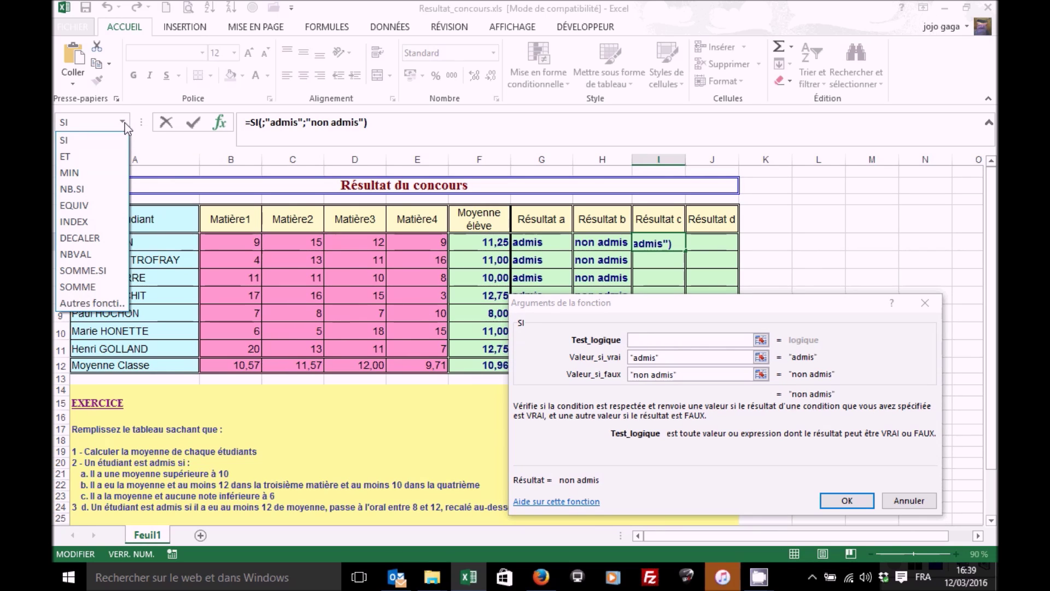
pyautogui.click(73, 157)
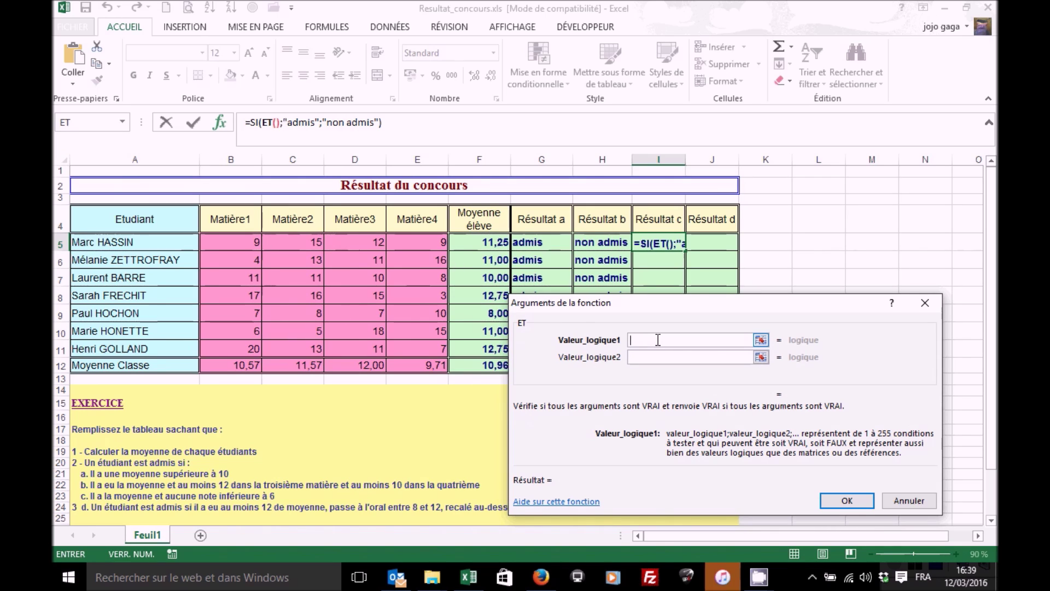
pyautogui.click(503, 243)
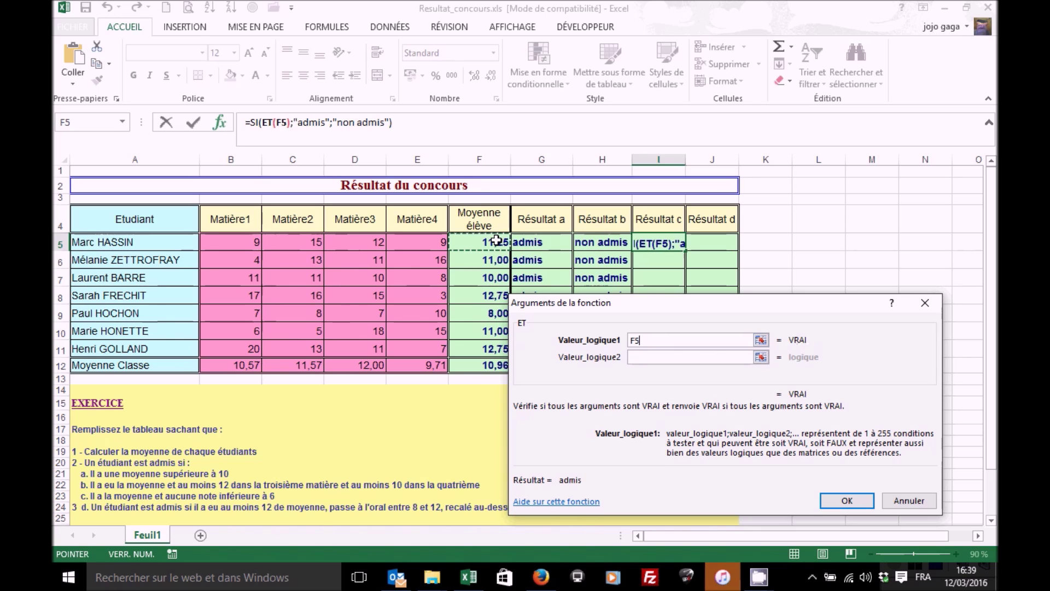
pyautogui.write('>=10')
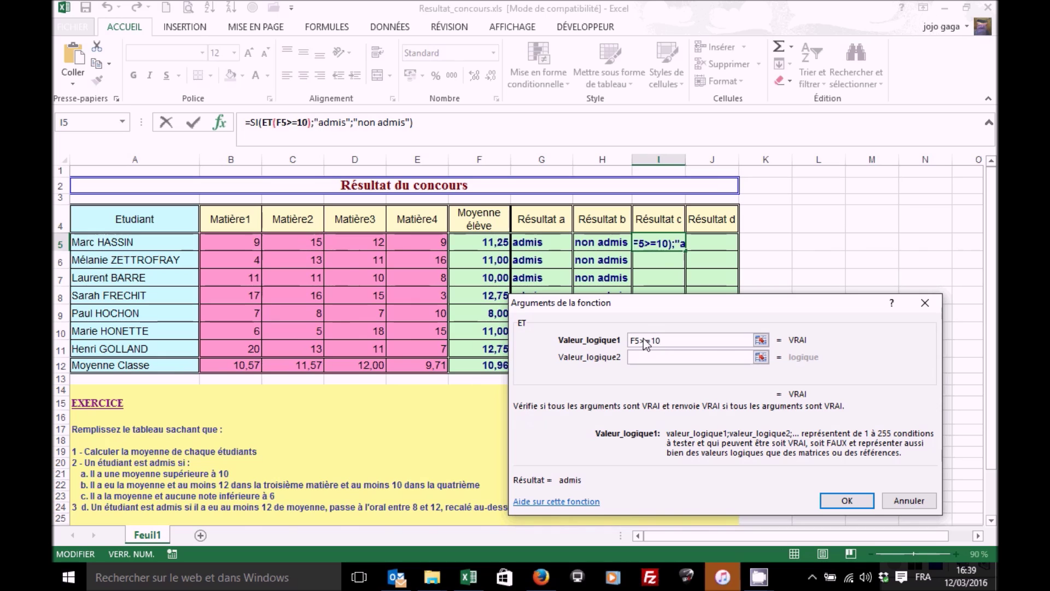
pyautogui.click(660, 357)
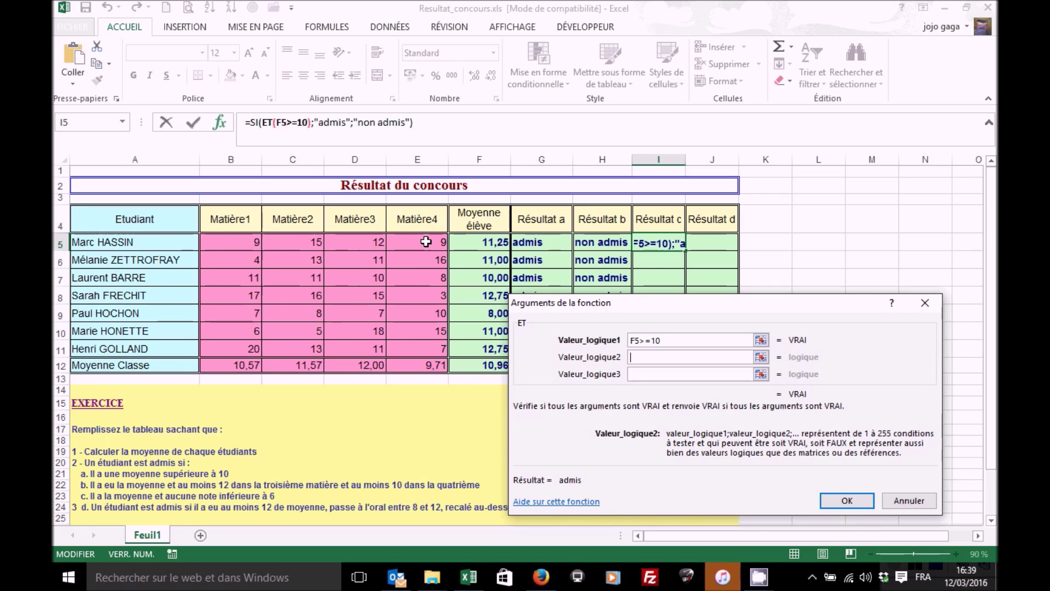
pyautogui.moveTo(220, 241); pyautogui.dragTo(444, 240)
pyautogui.write('>=6')
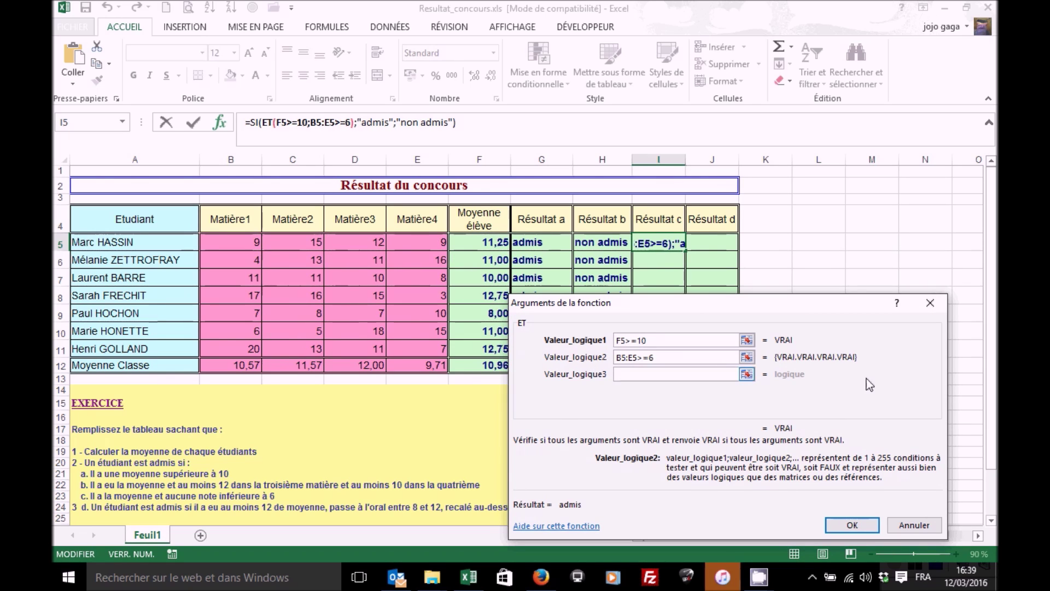
pyautogui.press('BackSpace')
pyautogui.press('BackSpace')
pyautogui.press('BackSpace')
pyautogui.press('BackSpace')
pyautogui.press('BackSpace')
pyautogui.press('BackSpace')
pyautogui.press('BackSpace')
pyautogui.press('BackSpace')
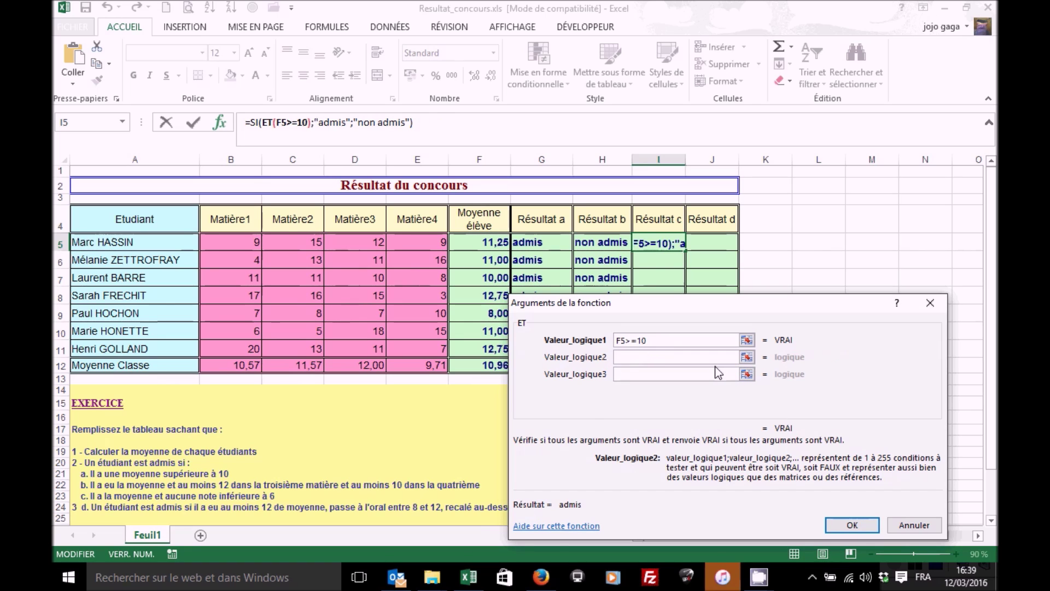
# Nest the MIN function from the Statistiques category as the second ET condition, applied to the marks B5:E5.
pyautogui.click(125, 124)
pyautogui.click(125, 123)
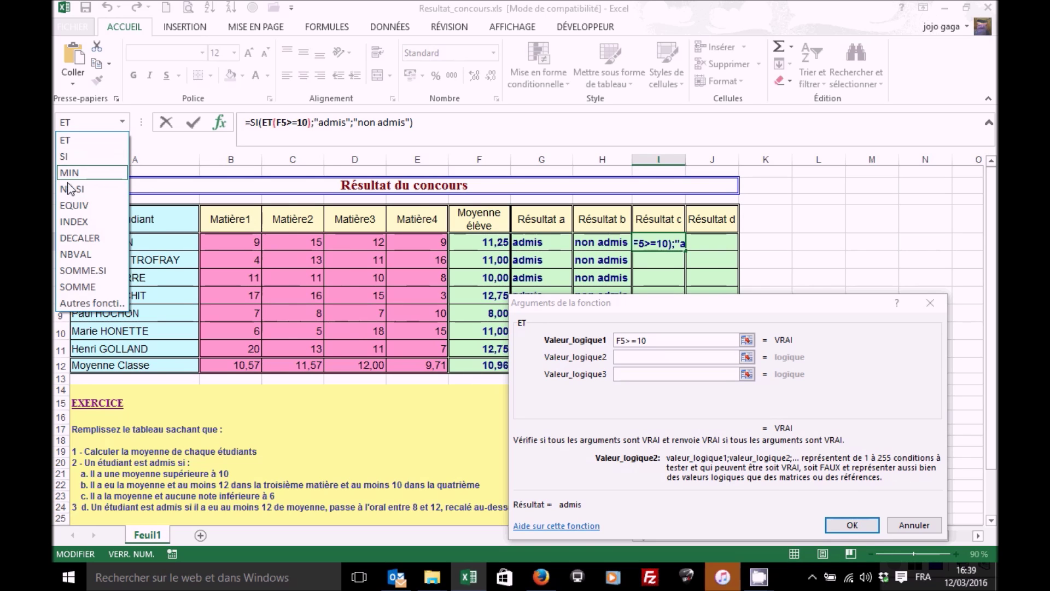
pyautogui.click(93, 303)
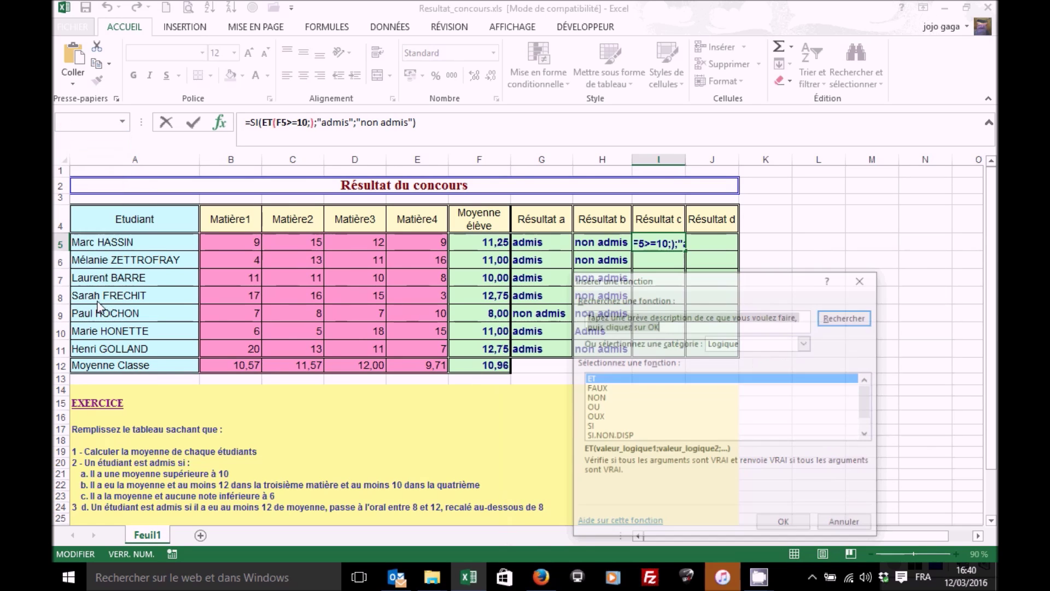
pyautogui.click(807, 342)
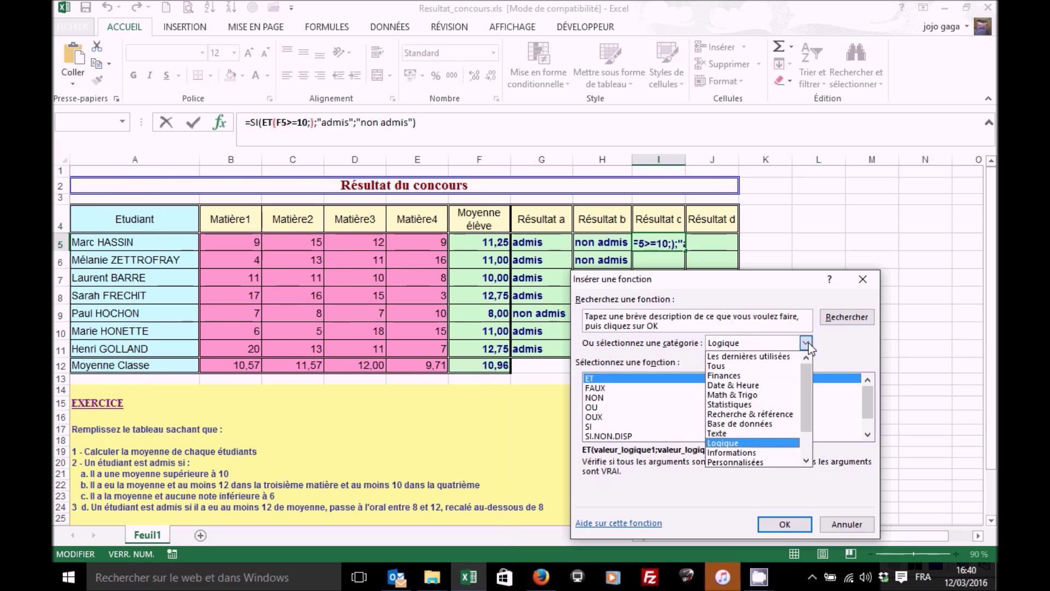
pyautogui.click(730, 406)
pyautogui.moveTo(869, 391); pyautogui.dragTo(870, 417)
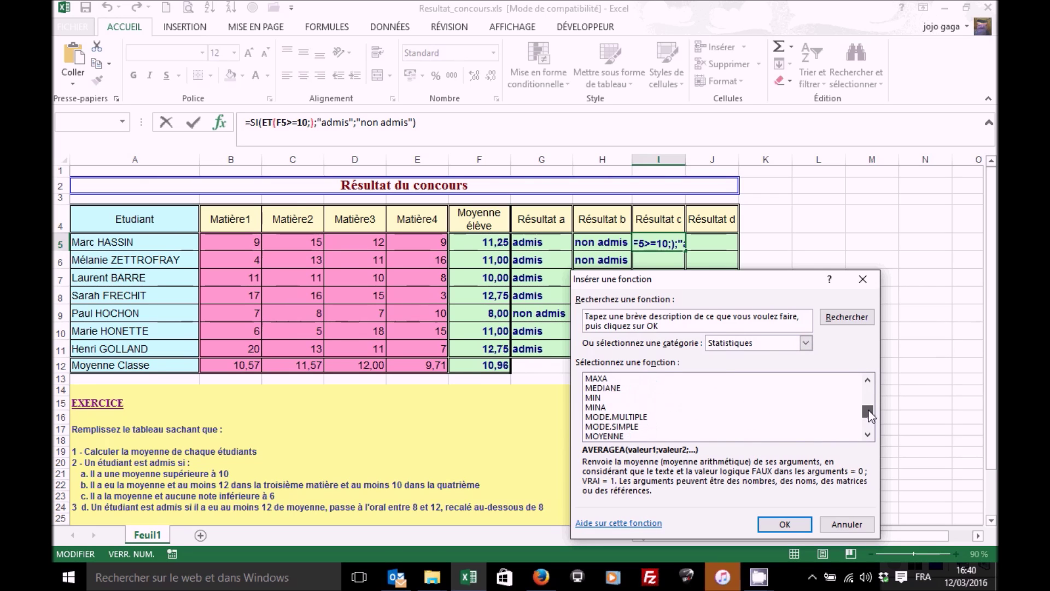
pyautogui.click(635, 397)
pyautogui.click(782, 526)
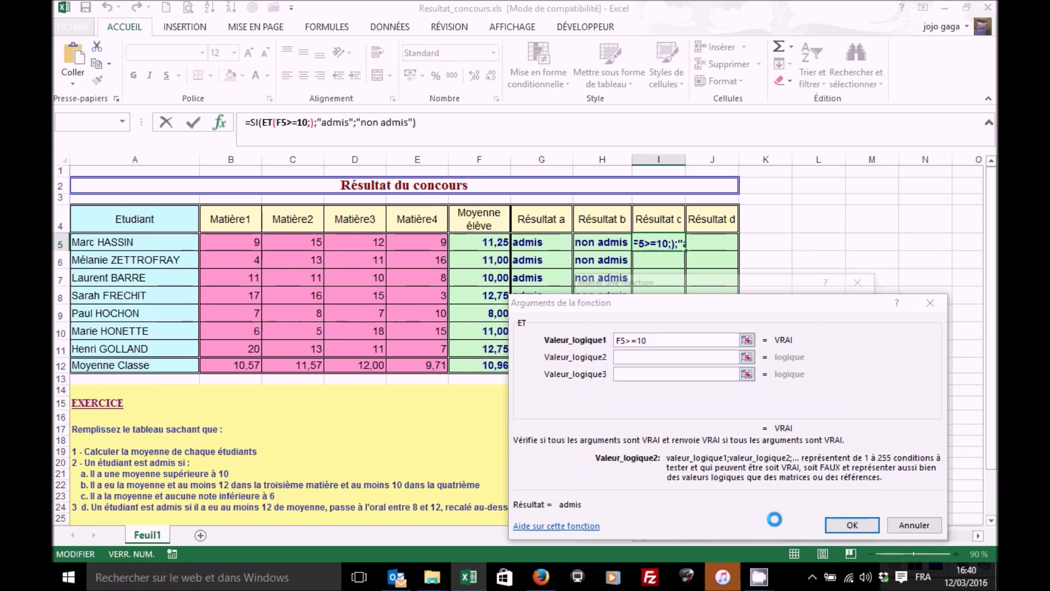
pyautogui.moveTo(240, 242); pyautogui.dragTo(424, 239)
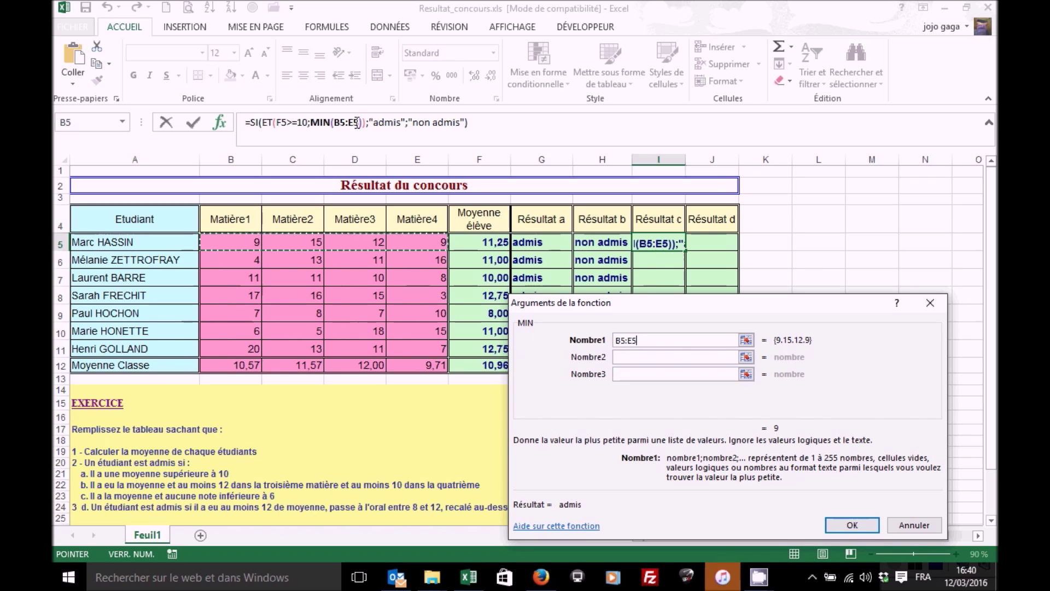
# Return to the ET arguments, complete the second condition as MIN(B5:E5)>=6 and confirm the Résultat c formula.
pyautogui.click(268, 122)
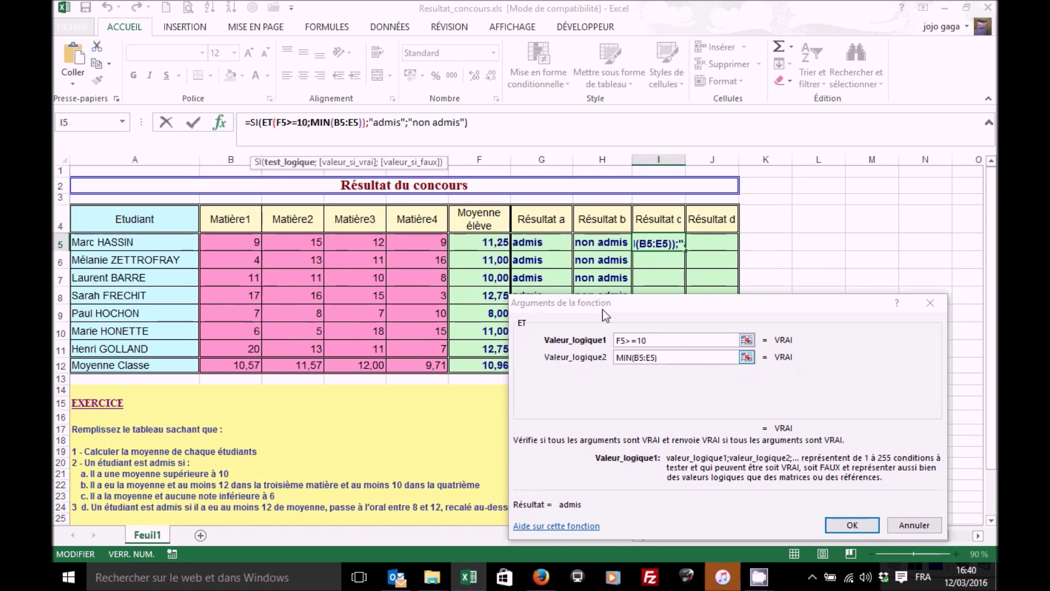
pyautogui.click(669, 357)
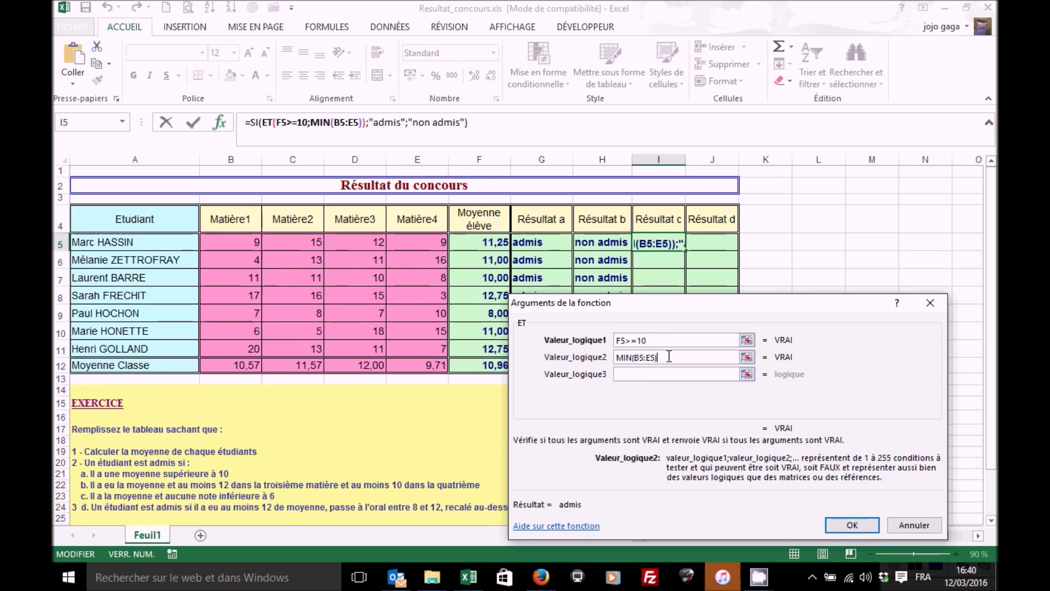
pyautogui.write('>=6')
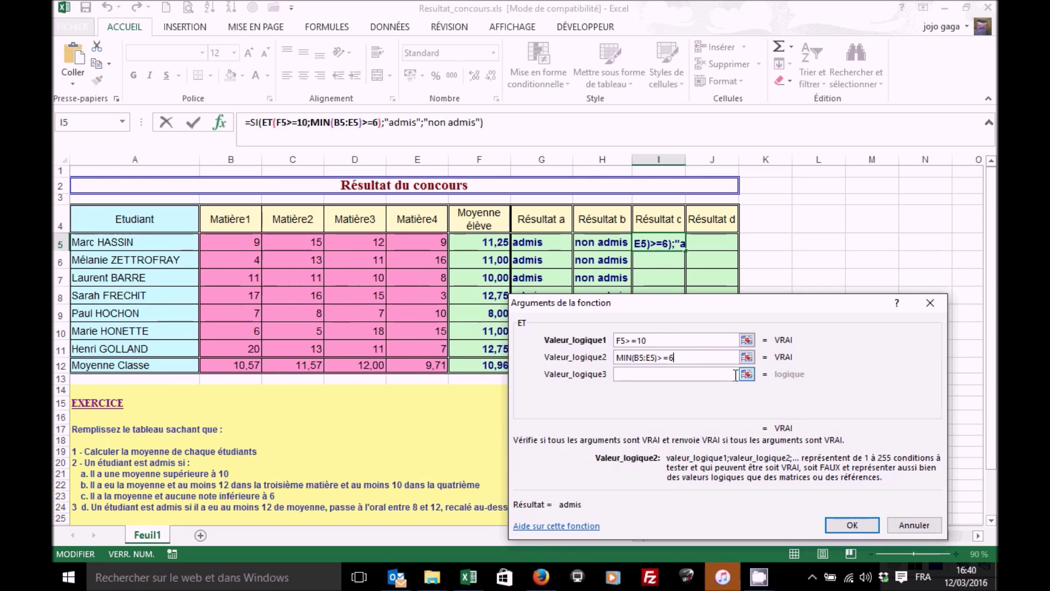
pyautogui.click(851, 526)
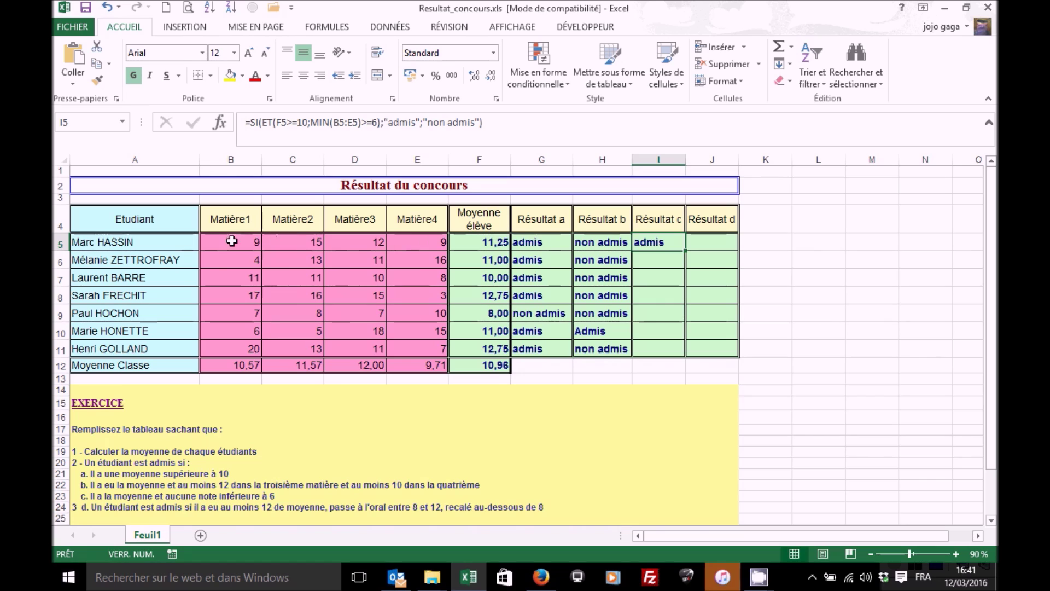
# Fill the Résultat c formula from I5 down to I11 without the formatting and autofit the column width.
pyautogui.moveTo(686, 251); pyautogui.dragTo(685, 356)
pyautogui.click(707, 367)
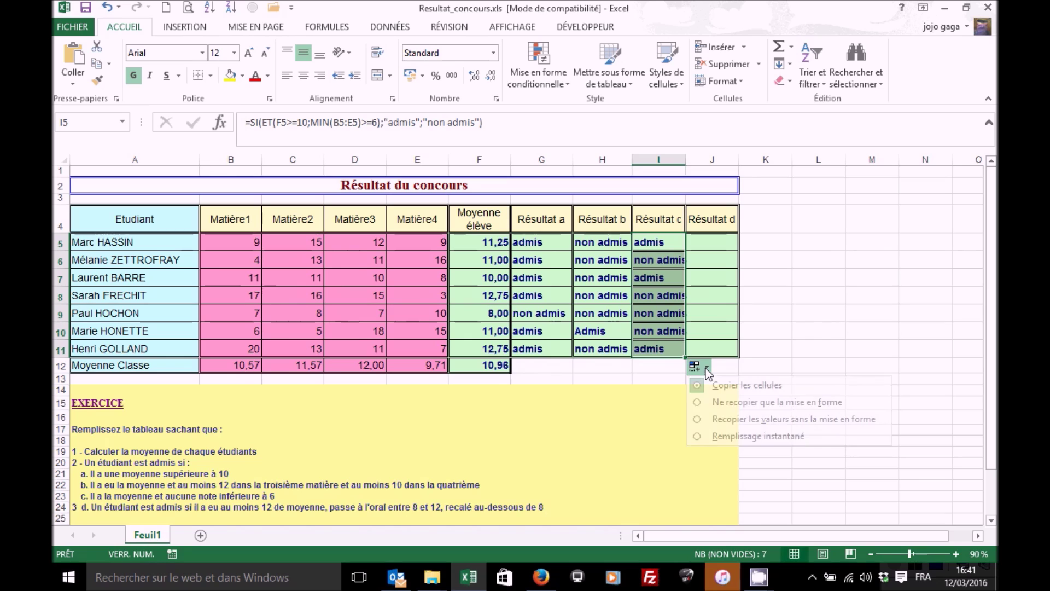
pyautogui.click(713, 416)
pyautogui.doubleClick(685, 159)
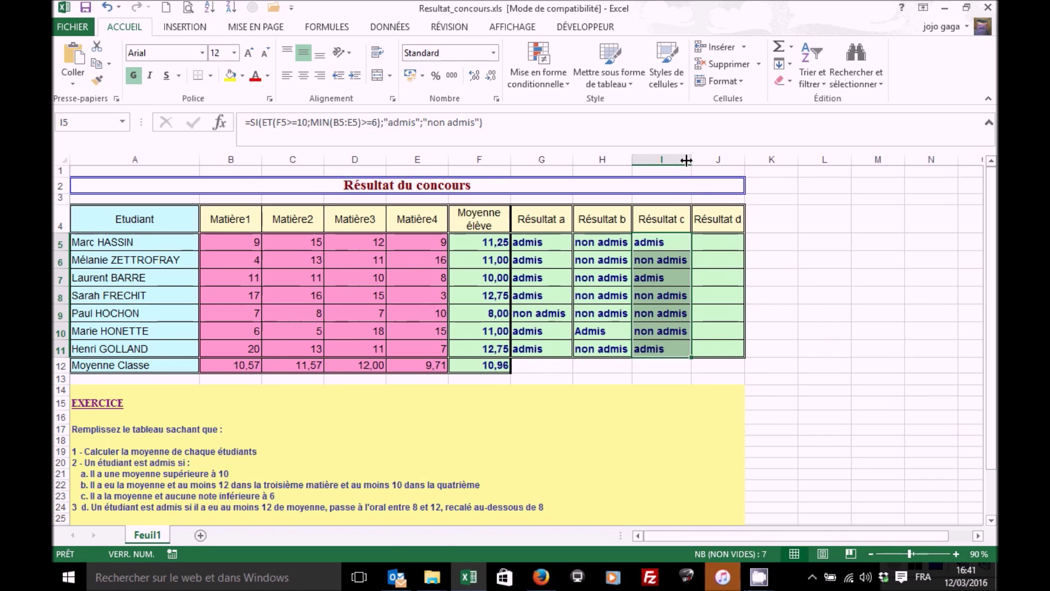
pyautogui.click(656, 262)
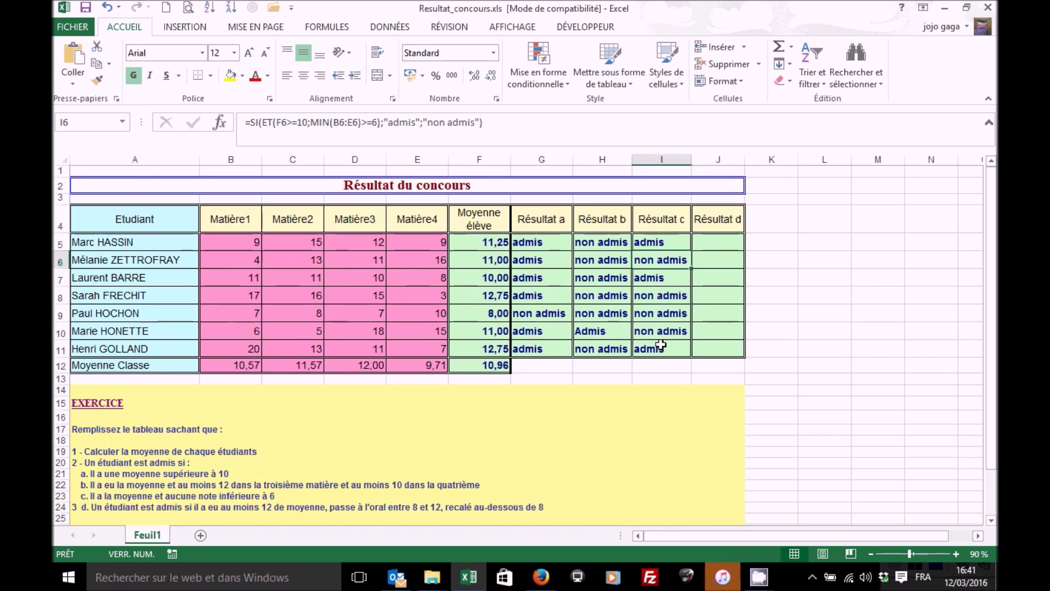
# Insert the SI function from the Logique category in J5 with F5>=12 as its logical test.
pyautogui.click(709, 242)
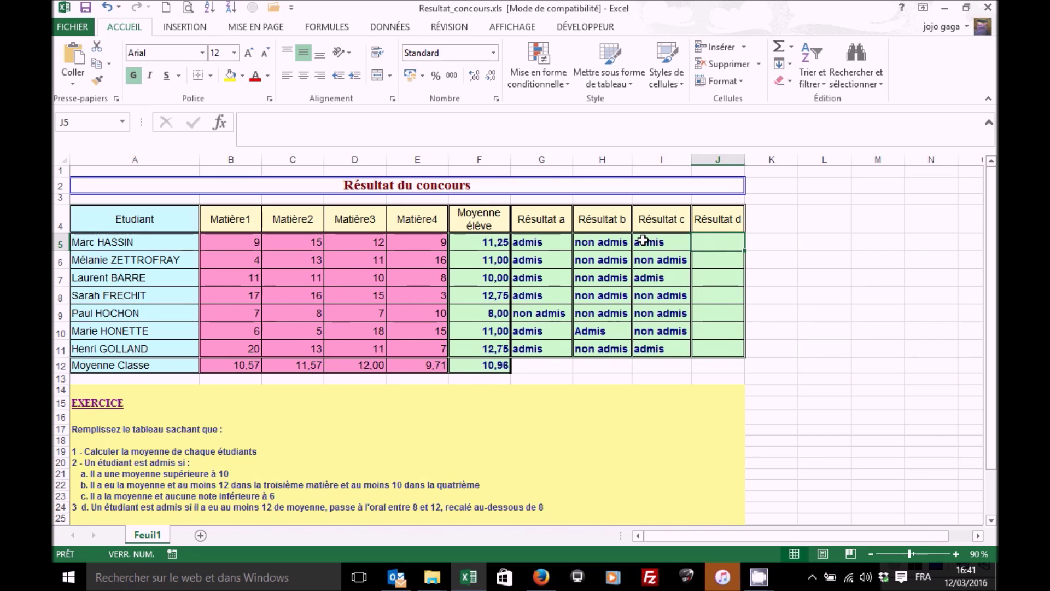
pyautogui.click(221, 122)
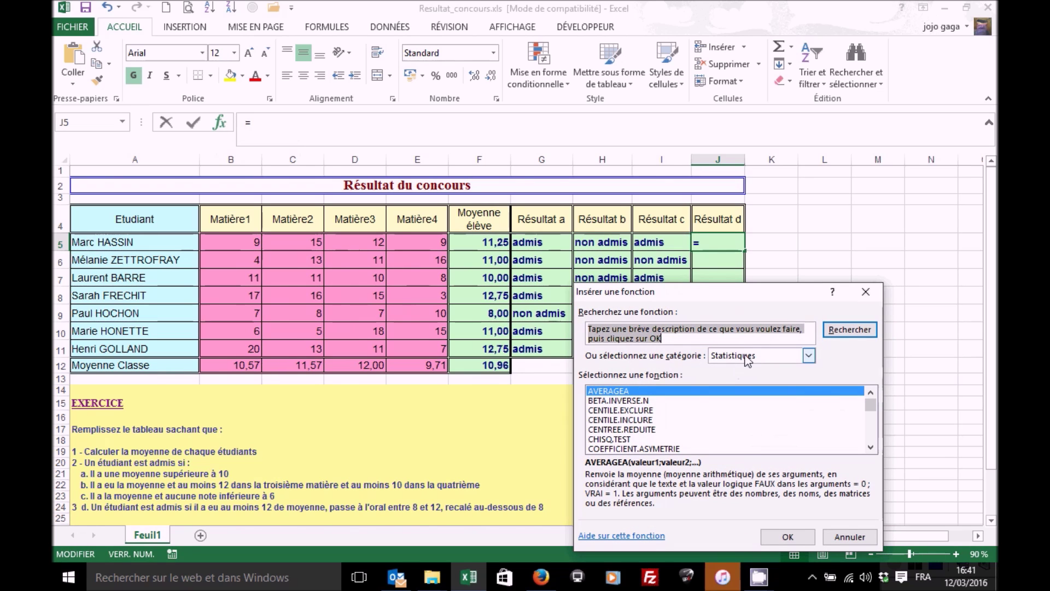
pyautogui.click(809, 355)
pyautogui.click(721, 456)
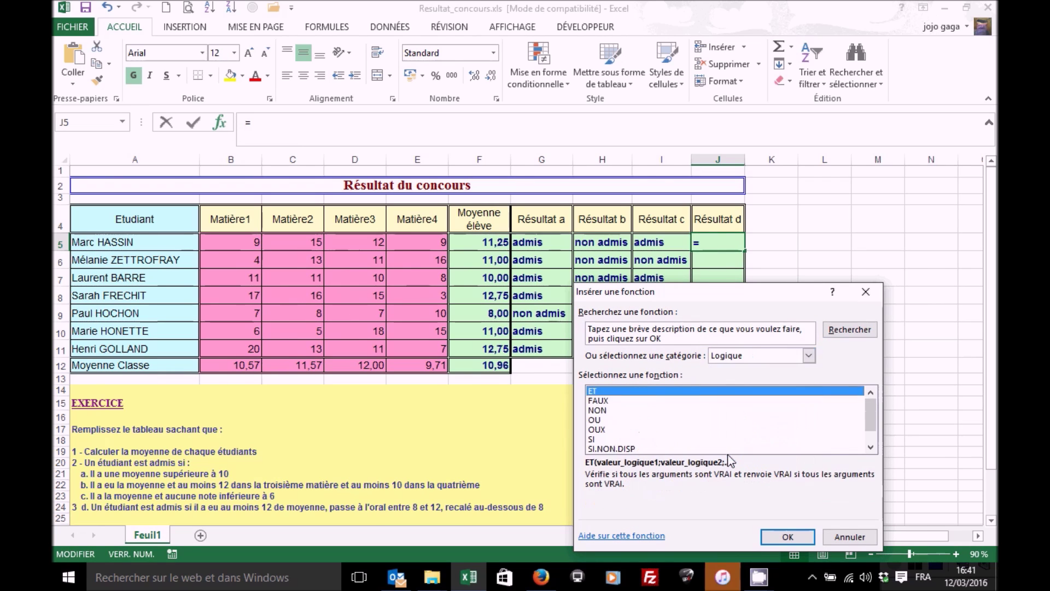
pyautogui.click(614, 441)
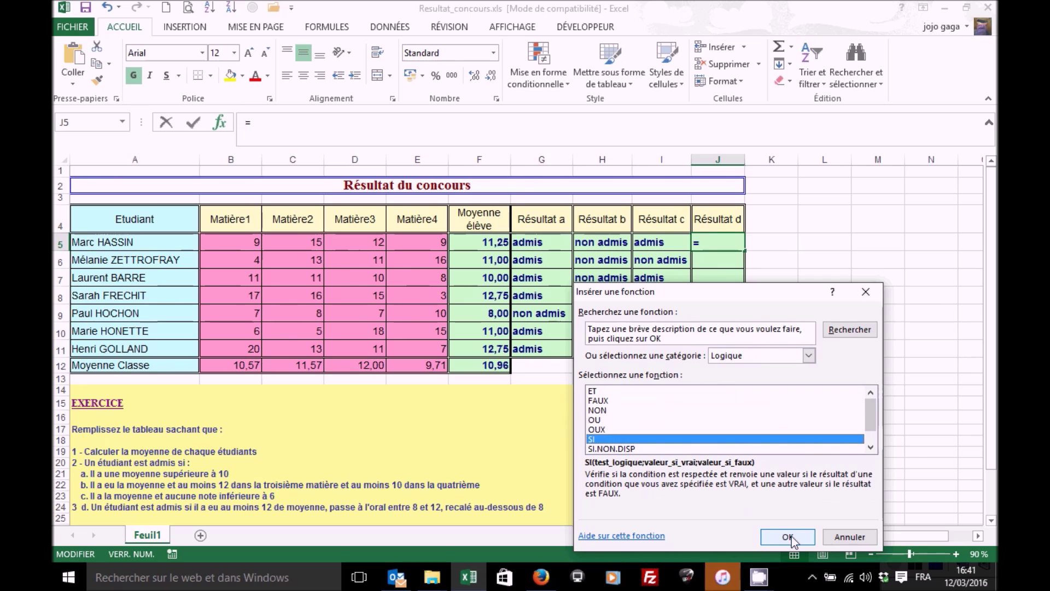
pyautogui.click(789, 536)
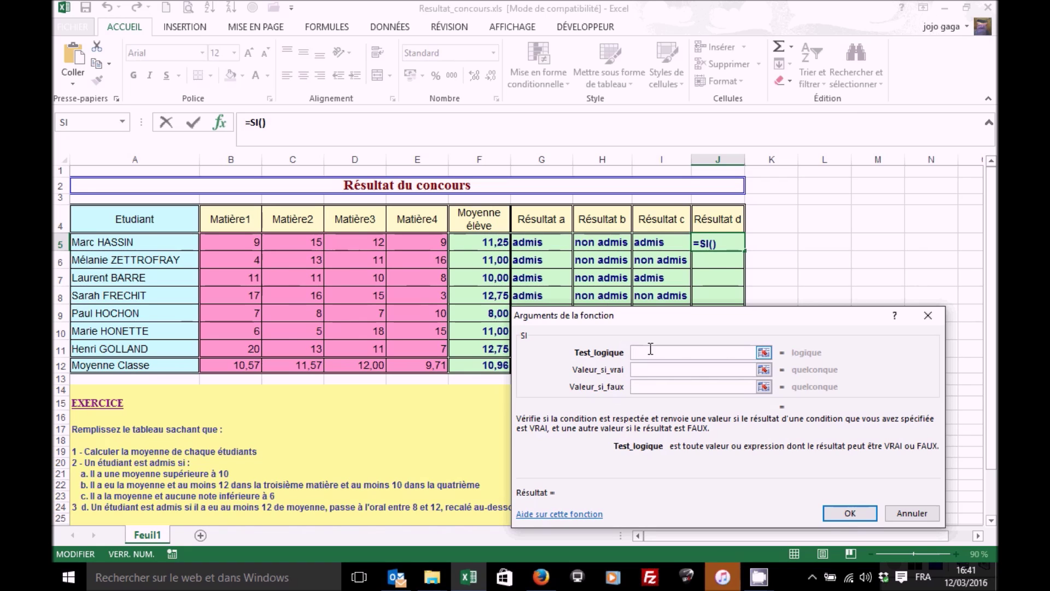
pyautogui.click(493, 240)
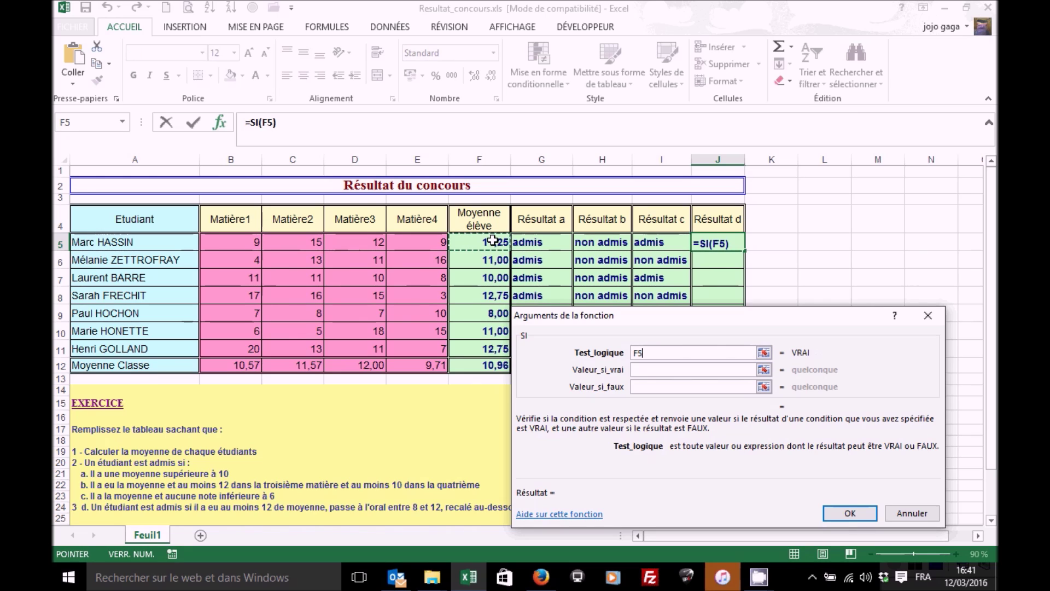
pyautogui.write('>=')
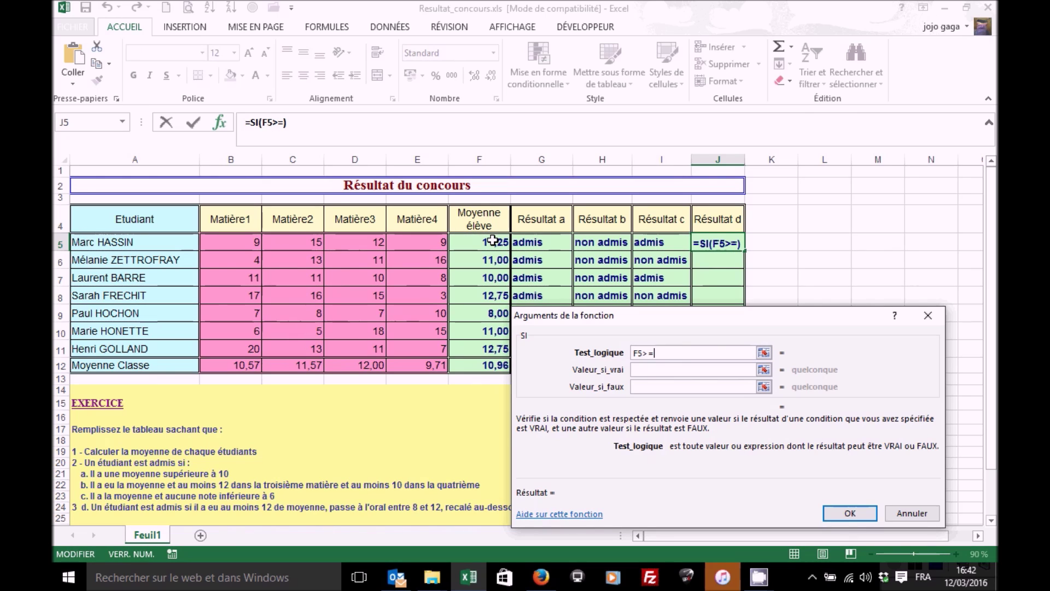
pyautogui.write('12')
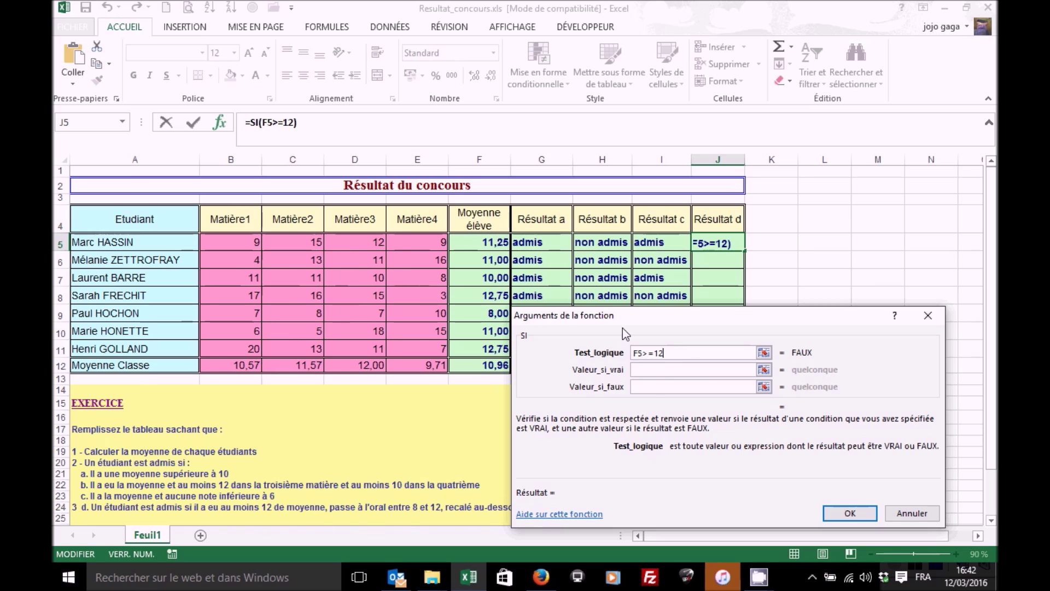
# Set the SI value if true to "admis" and nest a second SI function as the value if false.
pyautogui.click(658, 371)
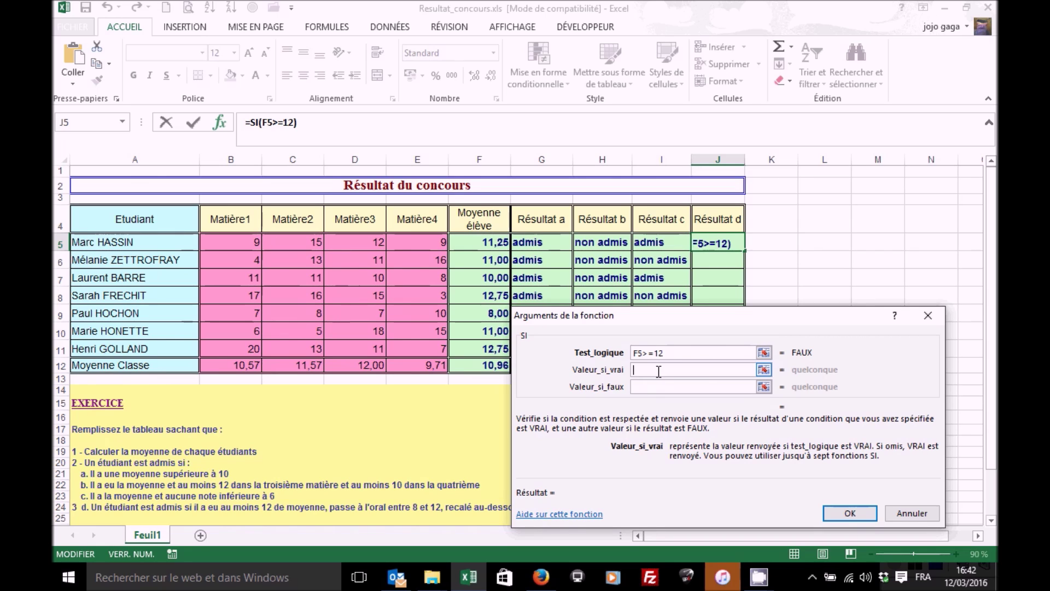
pyautogui.write('admis')
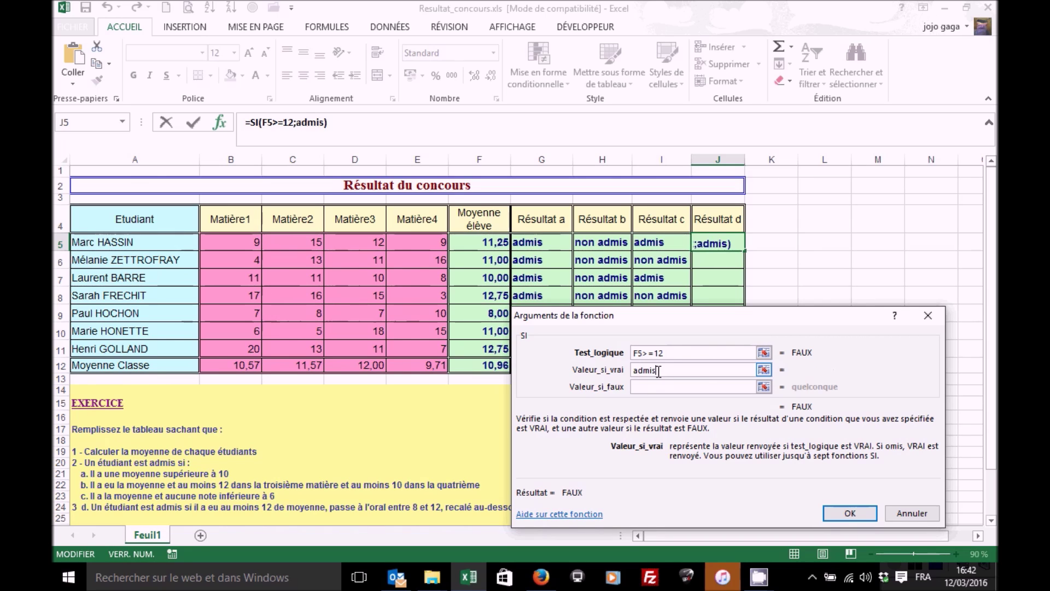
pyautogui.press('Tab')
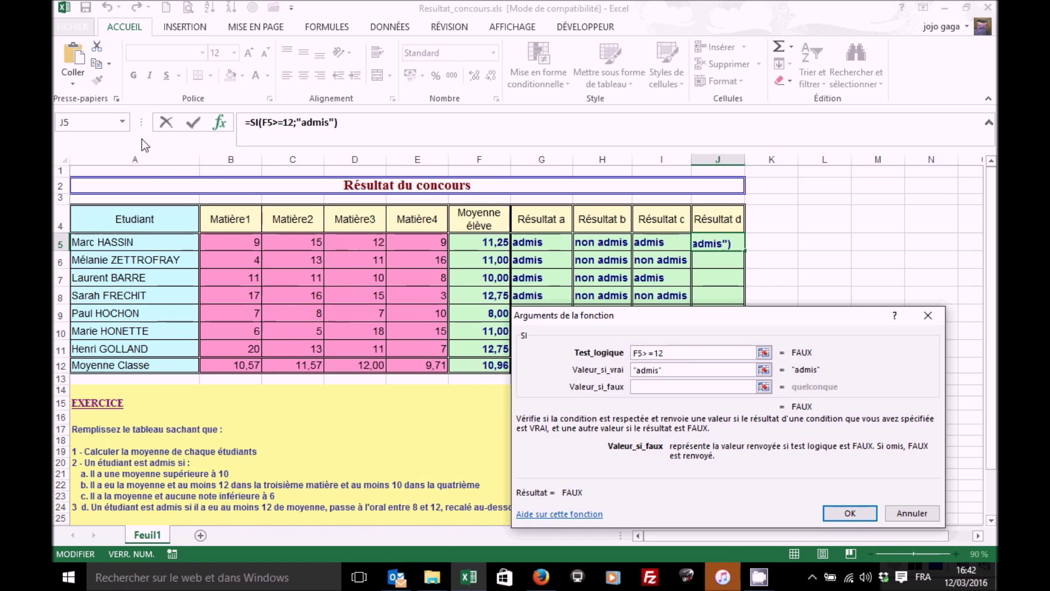
pyautogui.click(124, 121)
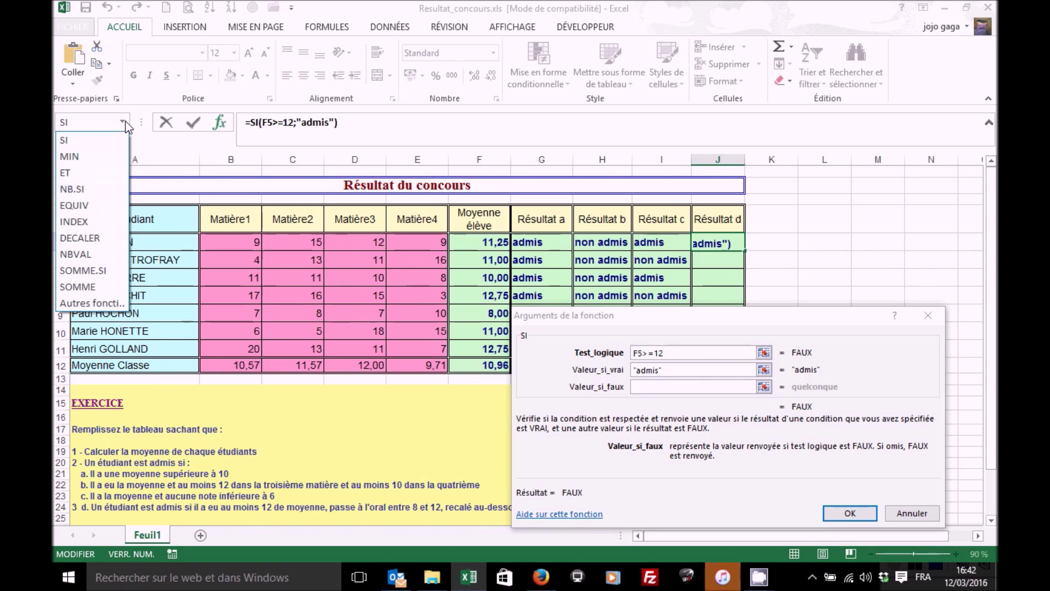
pyautogui.click(71, 140)
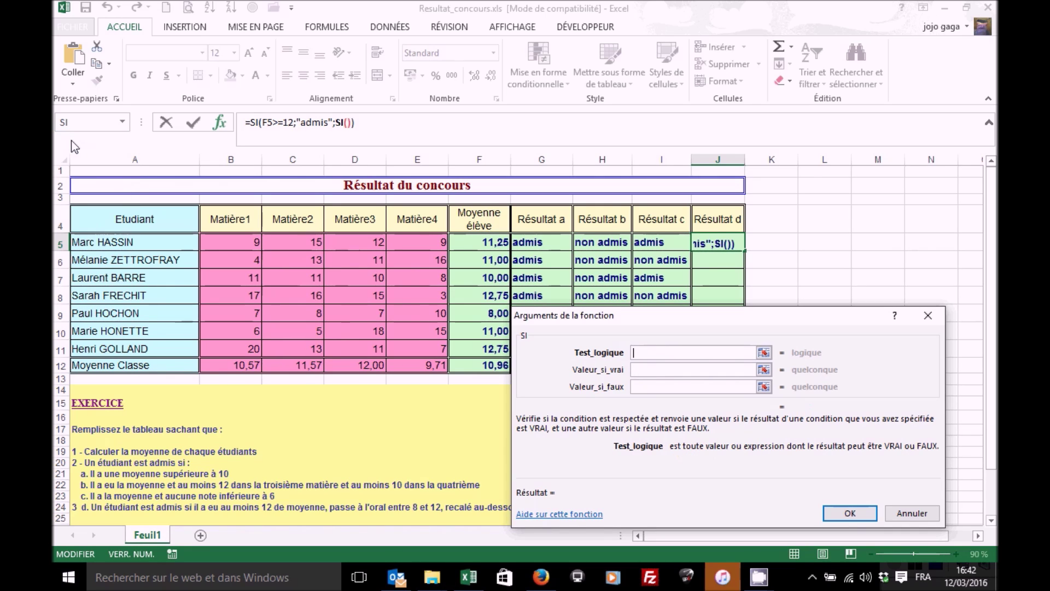
# Complete the nested SI with test F5>=8, "Oral" if true and "Recalé" if false, and confirm the Résultat d formula.
pyautogui.click(482, 240)
pyautogui.write('>=')
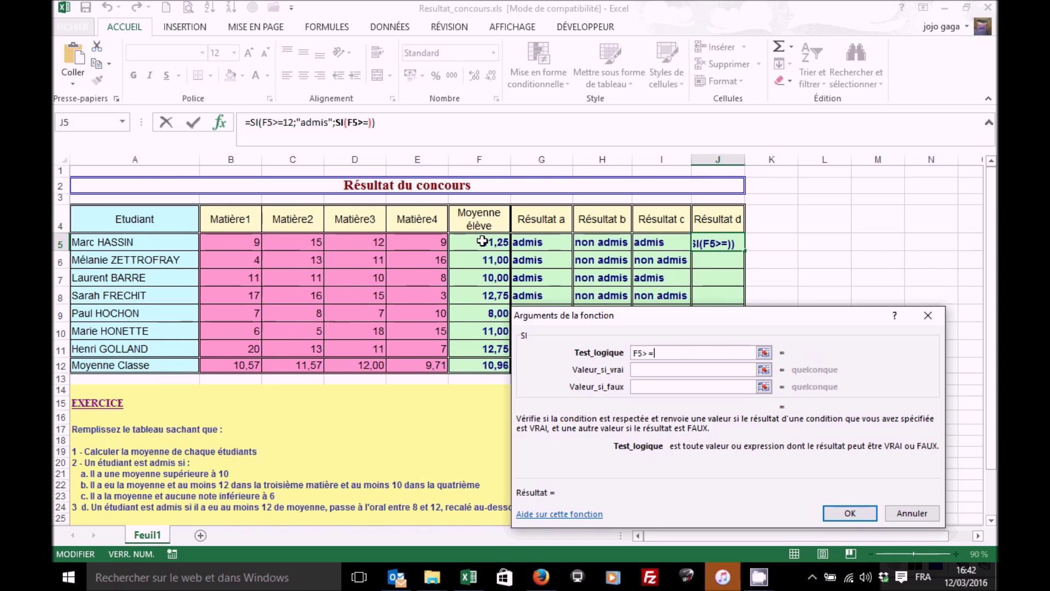
pyautogui.write('8')
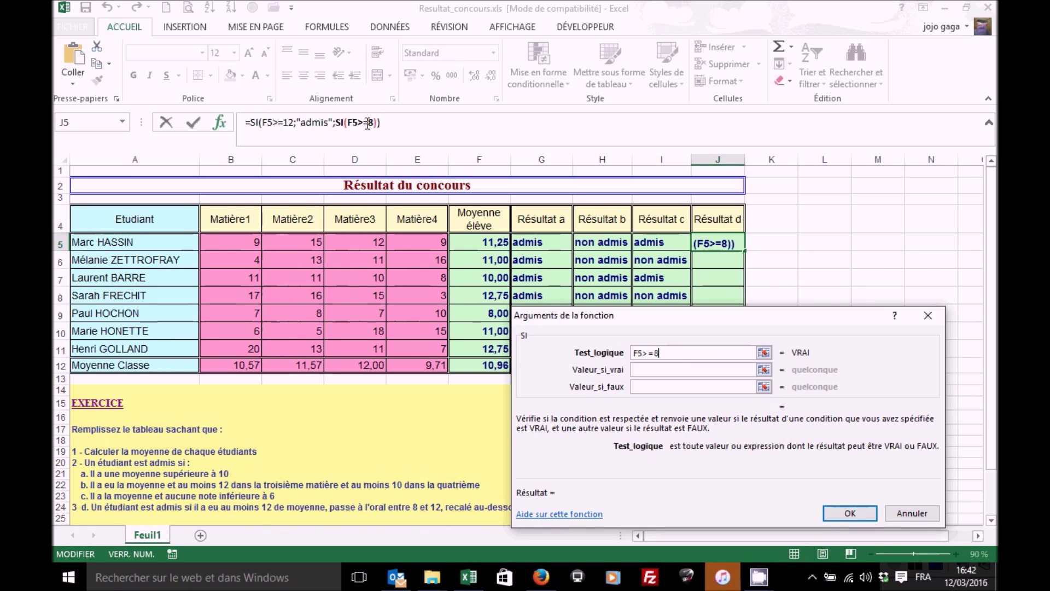
pyautogui.click(642, 371)
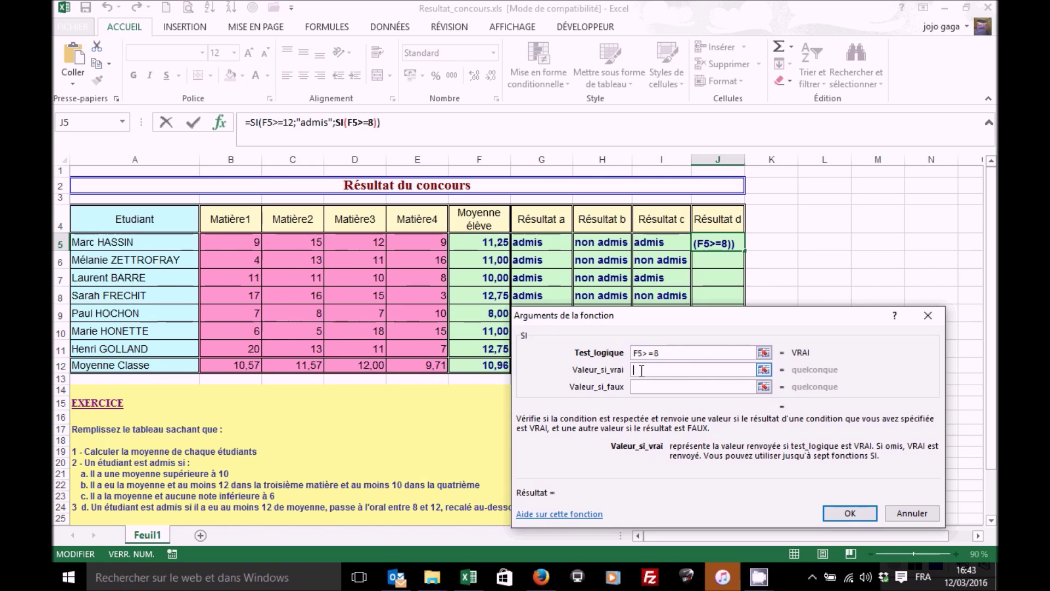
pyautogui.write('Oral')
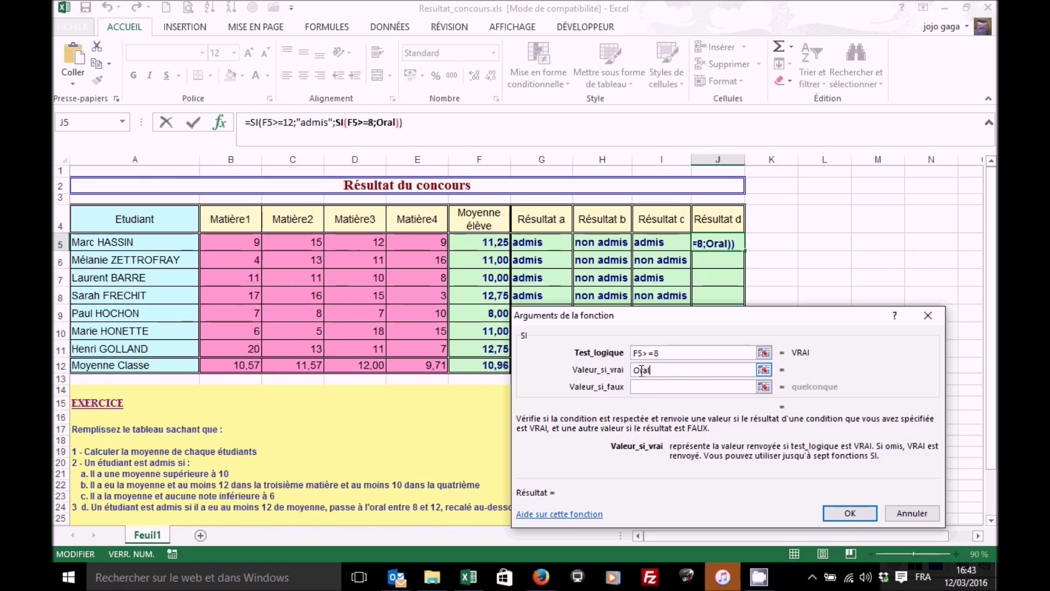
pyautogui.press('Tab')
pyautogui.write('Recalé')
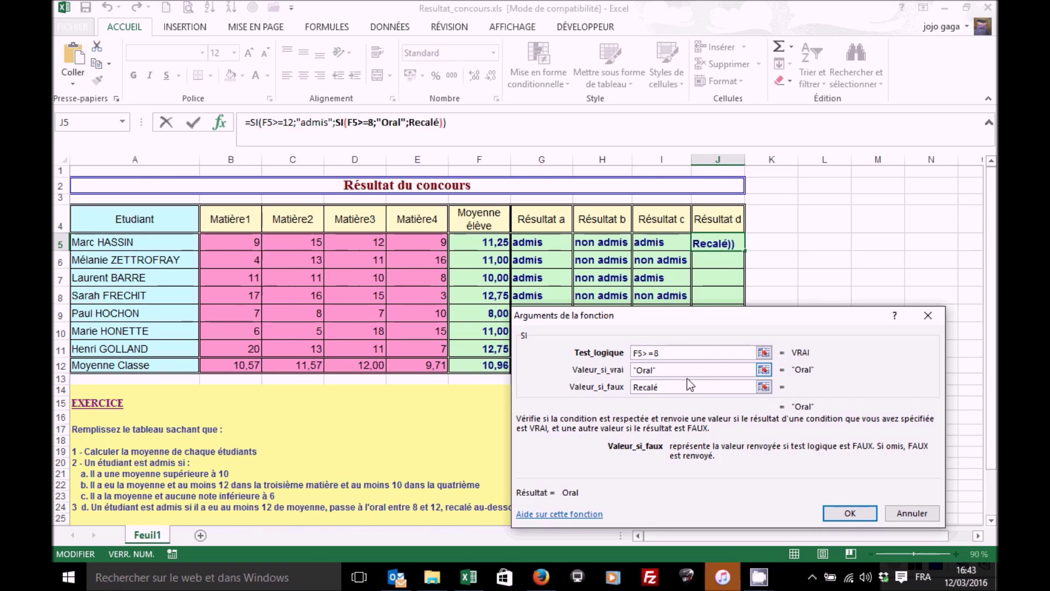
pyautogui.click(842, 514)
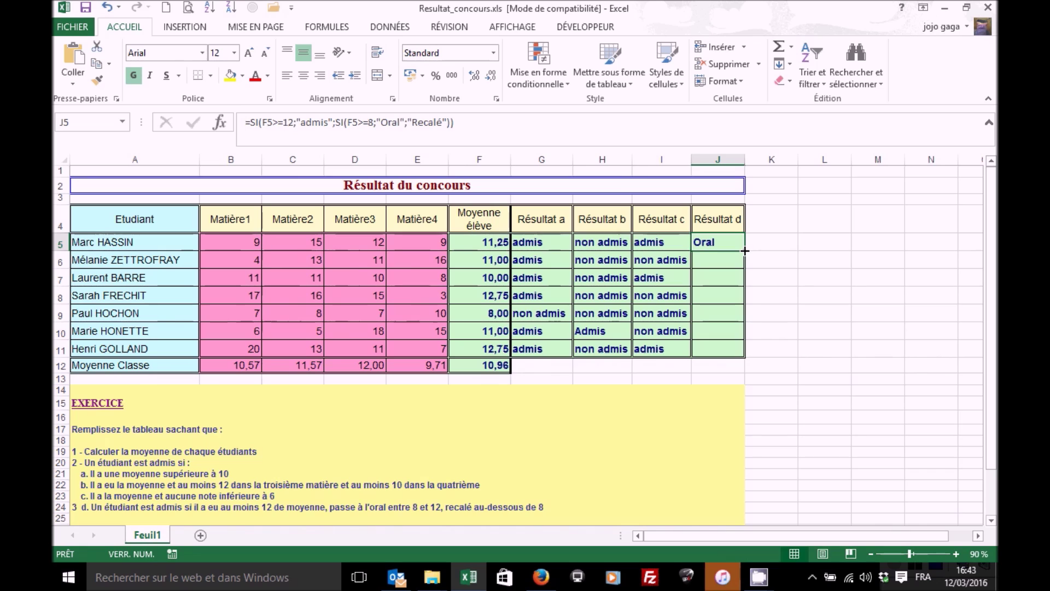
# Fill the Résultat d formula from J5 down to J11, copying it without the formatting.
pyautogui.moveTo(745, 250); pyautogui.dragTo(744, 359)
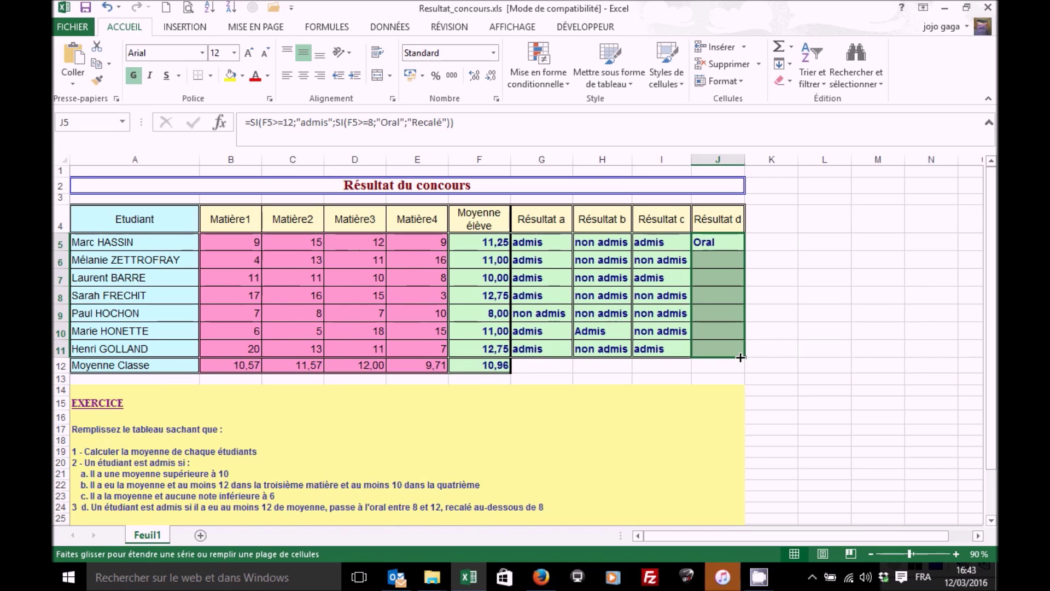
pyautogui.click(768, 372)
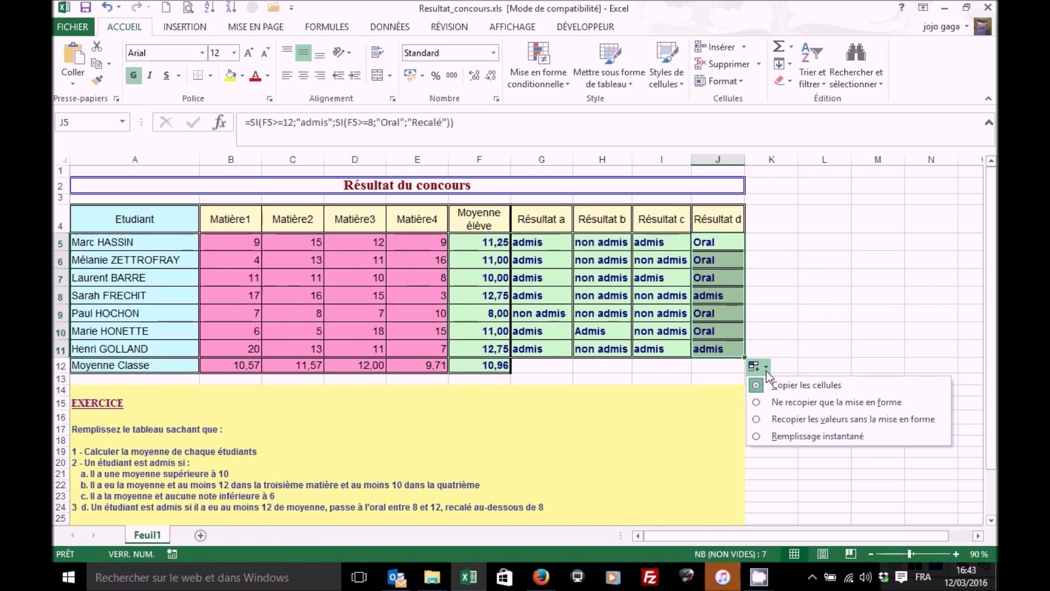
pyautogui.click(766, 416)
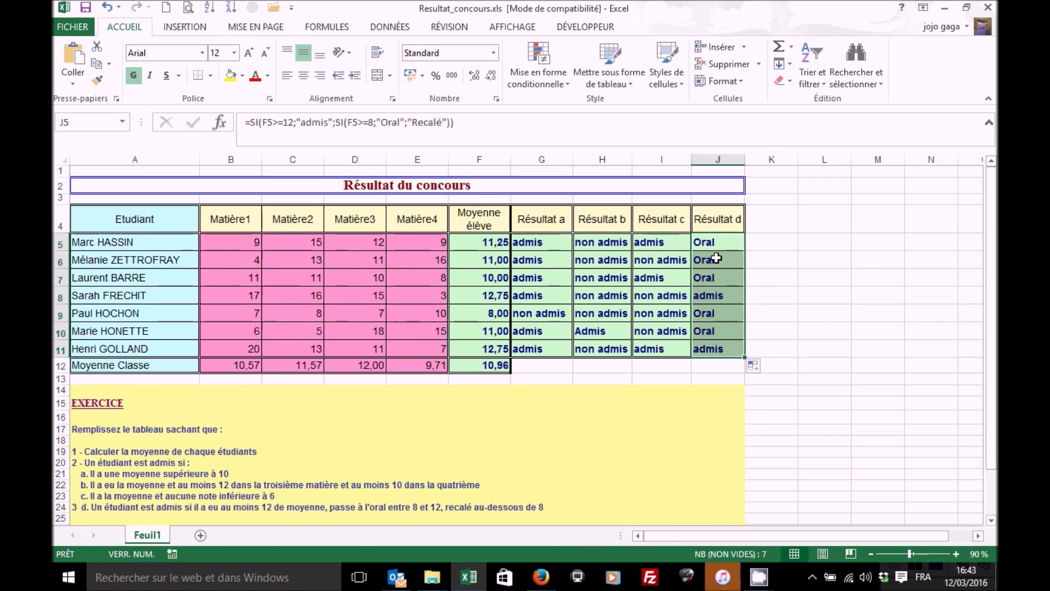
# Check the Résultat d formulas in J8 and J9, and change the Matière4 mark in E9 to 9.
pyautogui.click(714, 297)
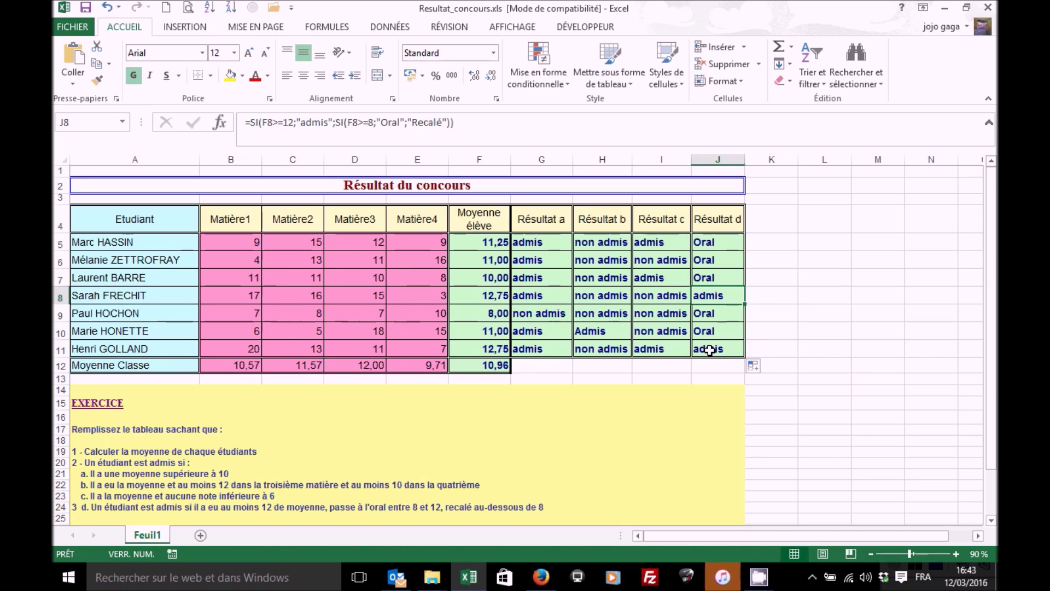
pyautogui.click(709, 311)
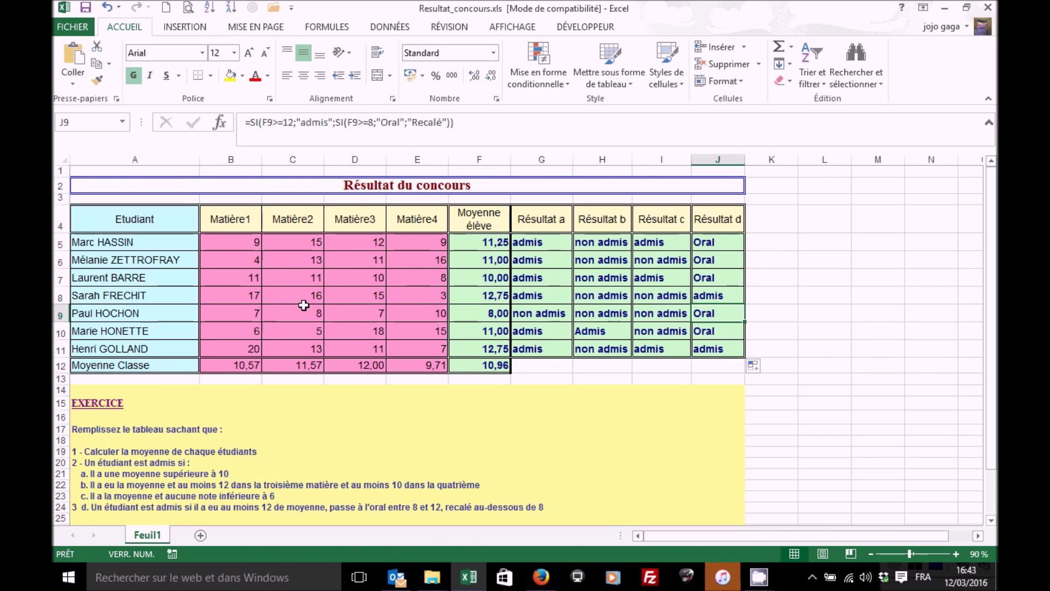
pyautogui.click(424, 316)
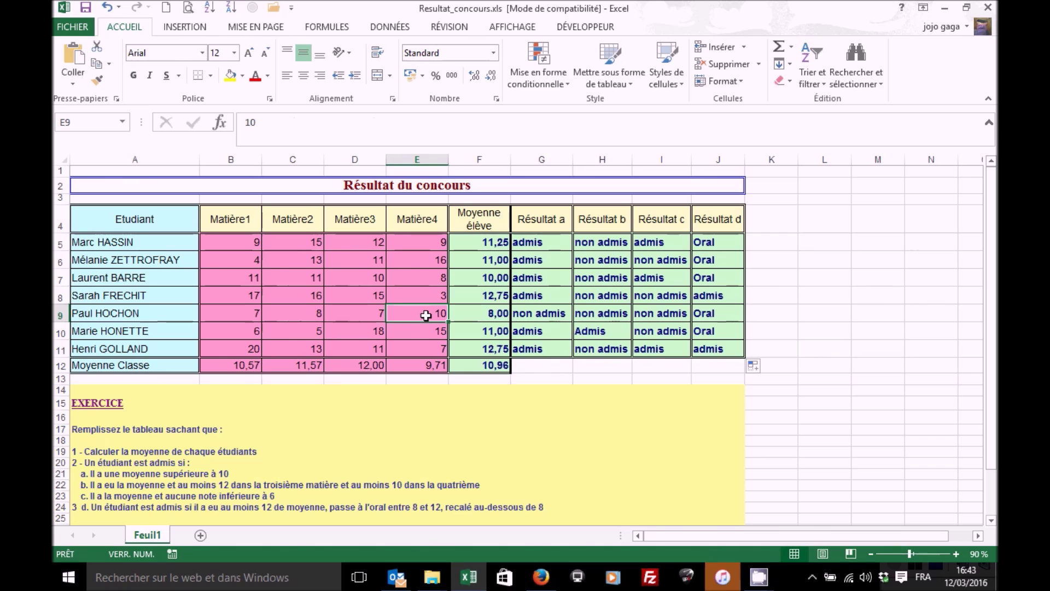
pyautogui.write('9')
pyautogui.press('Return')
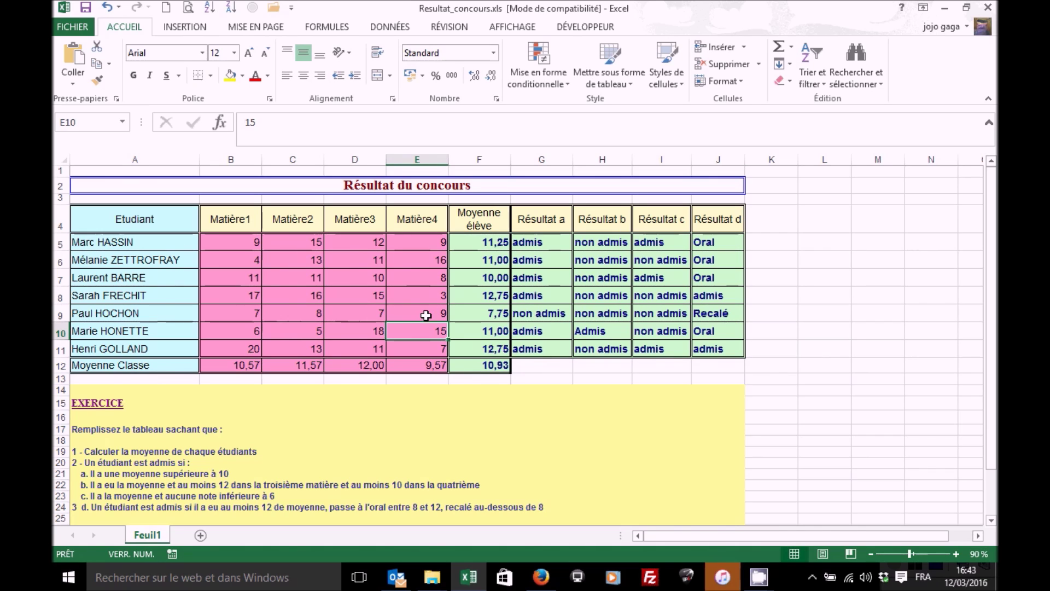